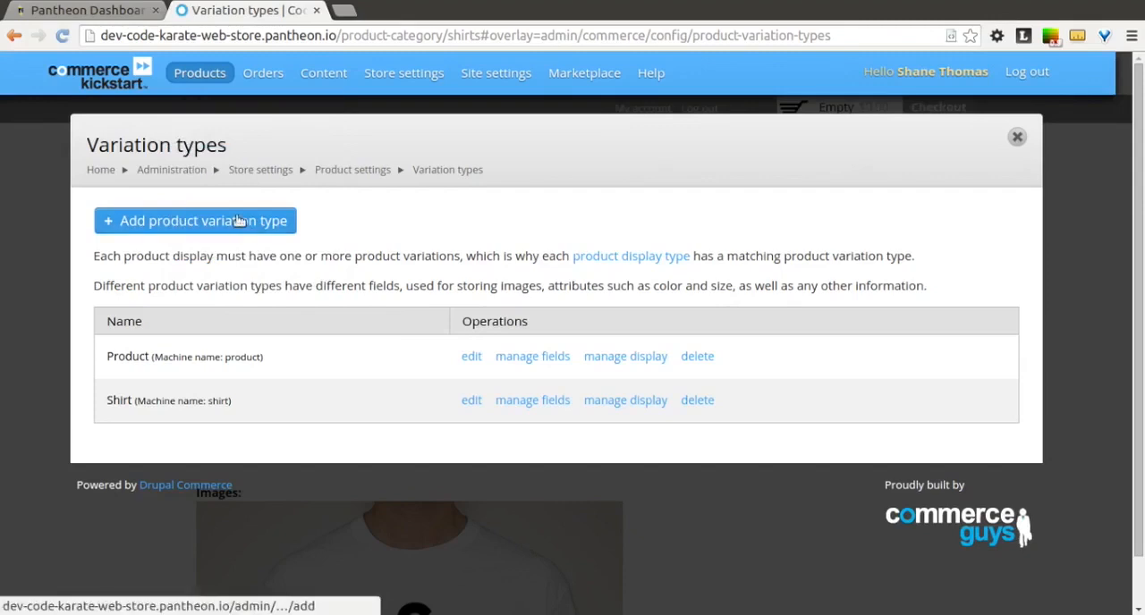
Step: Create a product variation type named Mug without a matching product display type, and save it to continue with adding fields
click(238, 220)
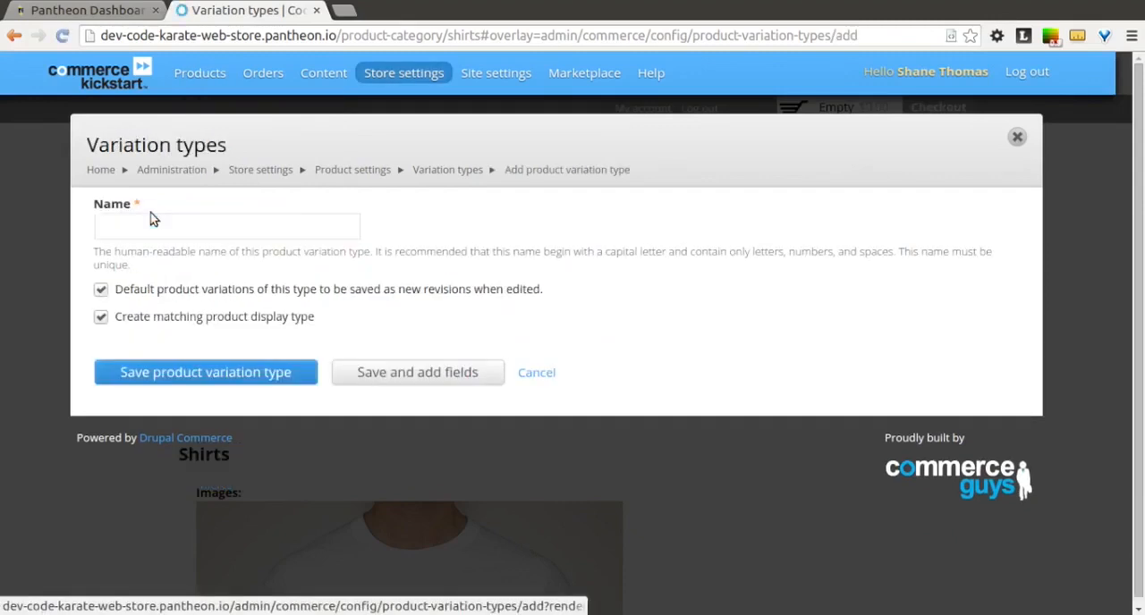
click(162, 225)
text(Mug)
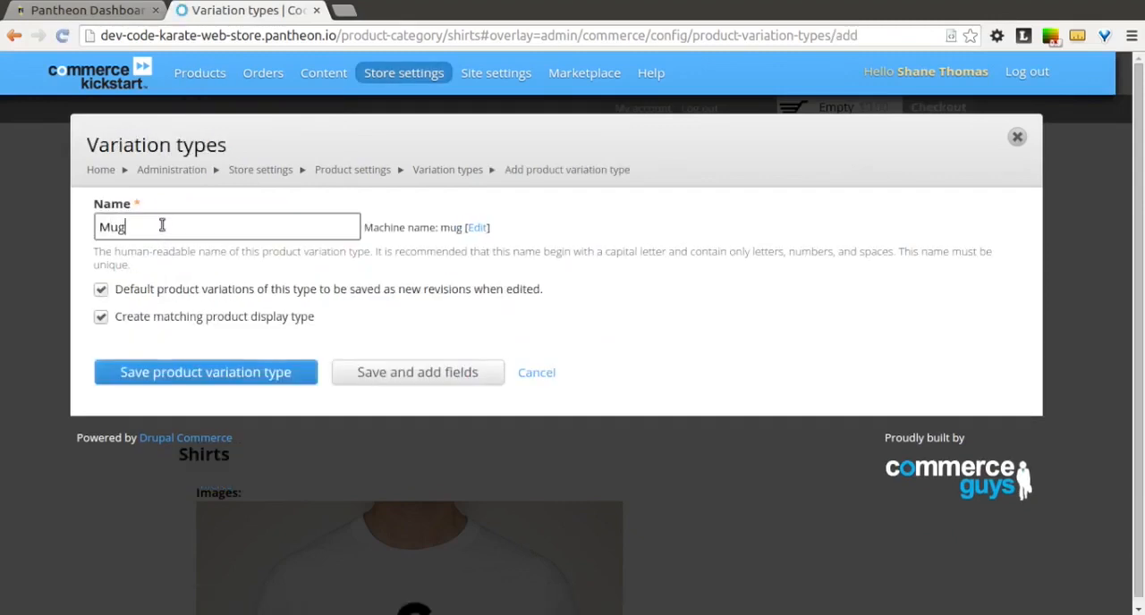
click(103, 317)
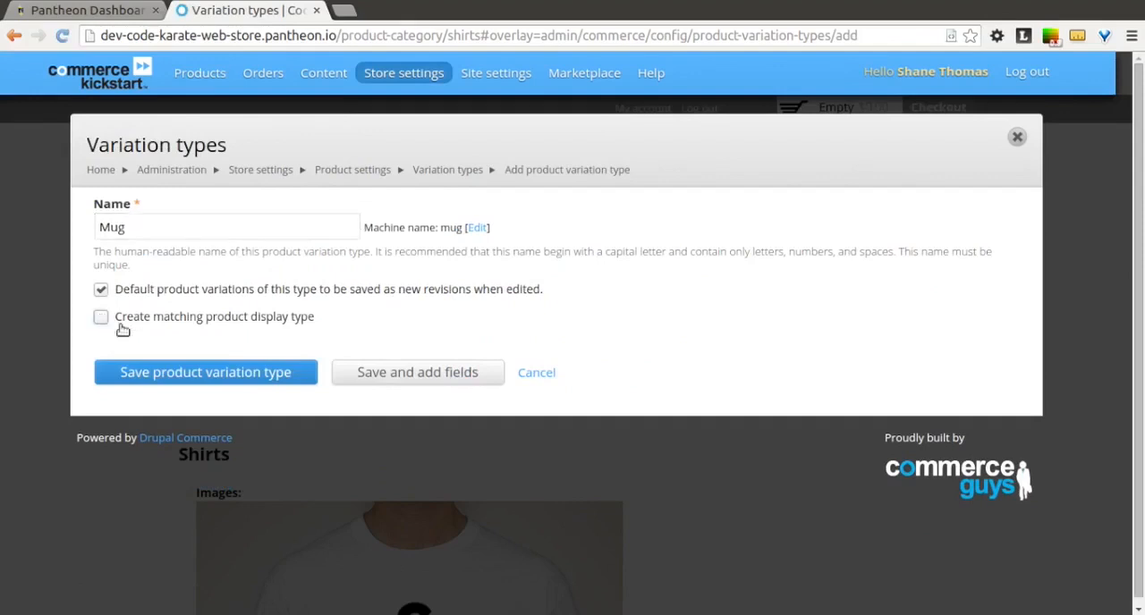
click(351, 380)
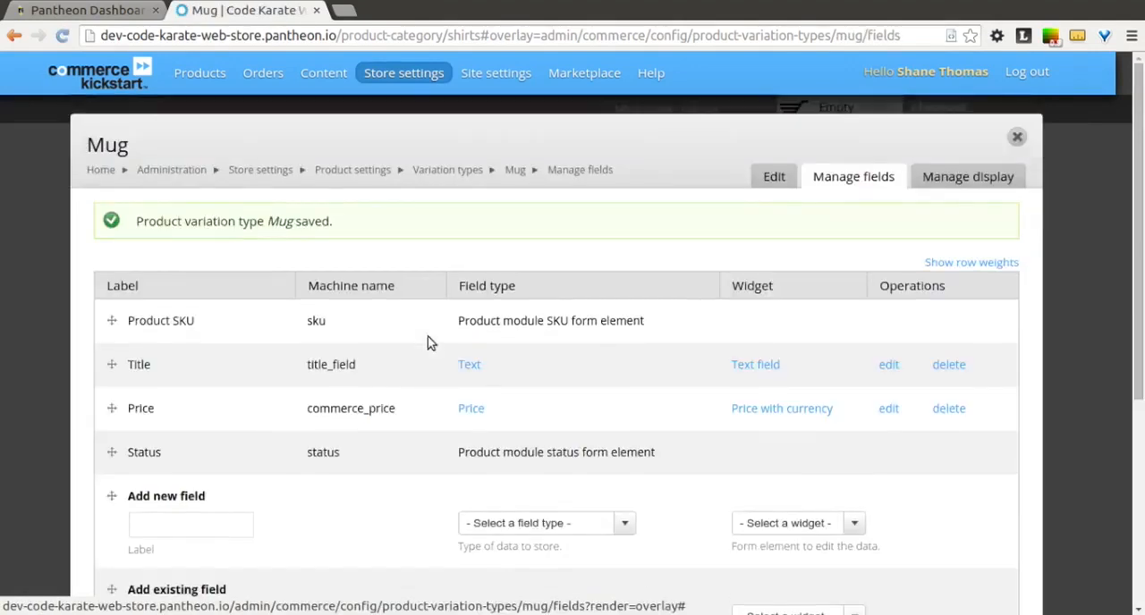
Step: Add the existing image field field_images to the Mug variation type and save its default settings
scroll(427, 336, down, 3)
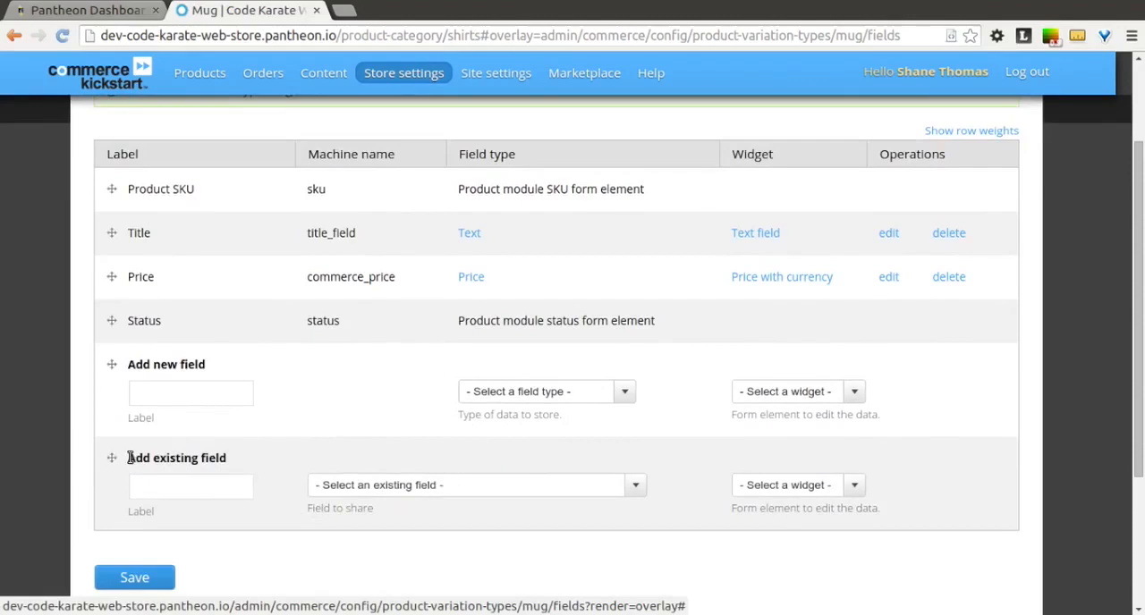
click(391, 484)
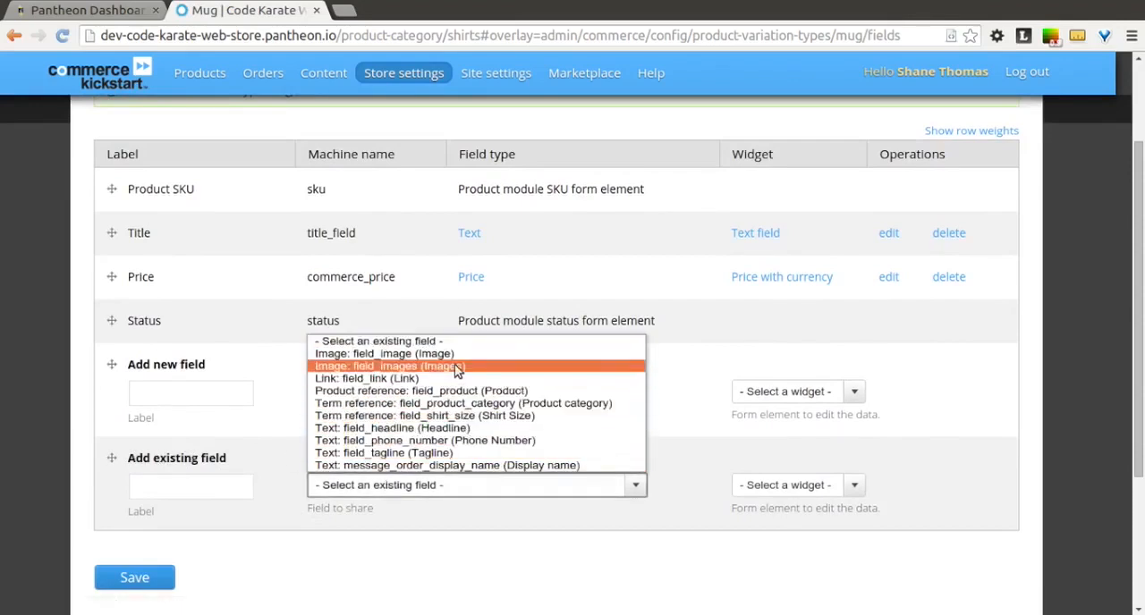
click(457, 366)
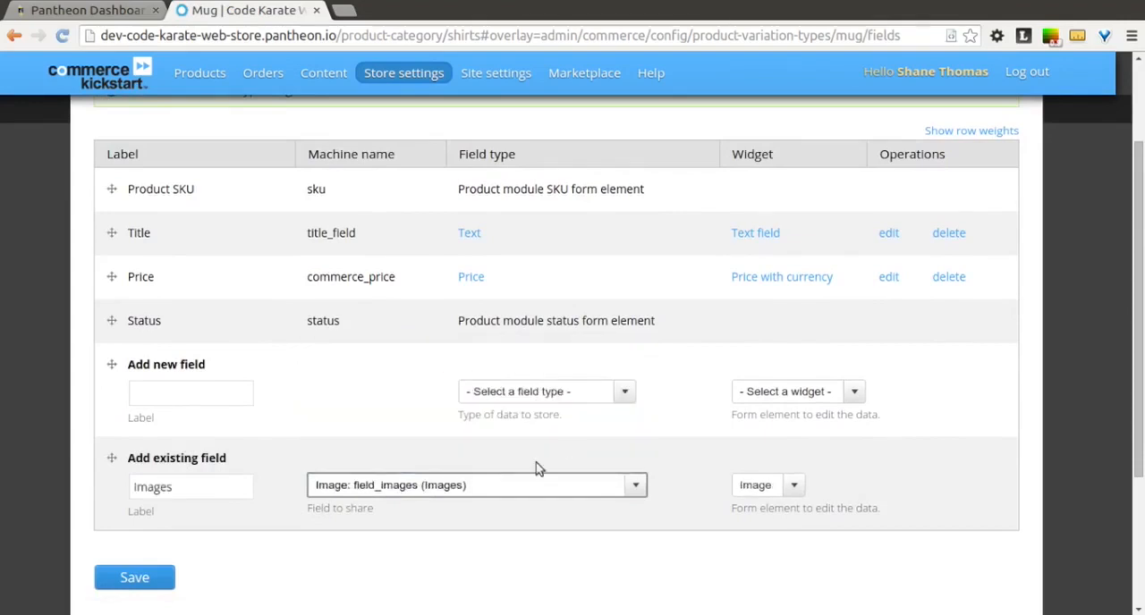
click(166, 582)
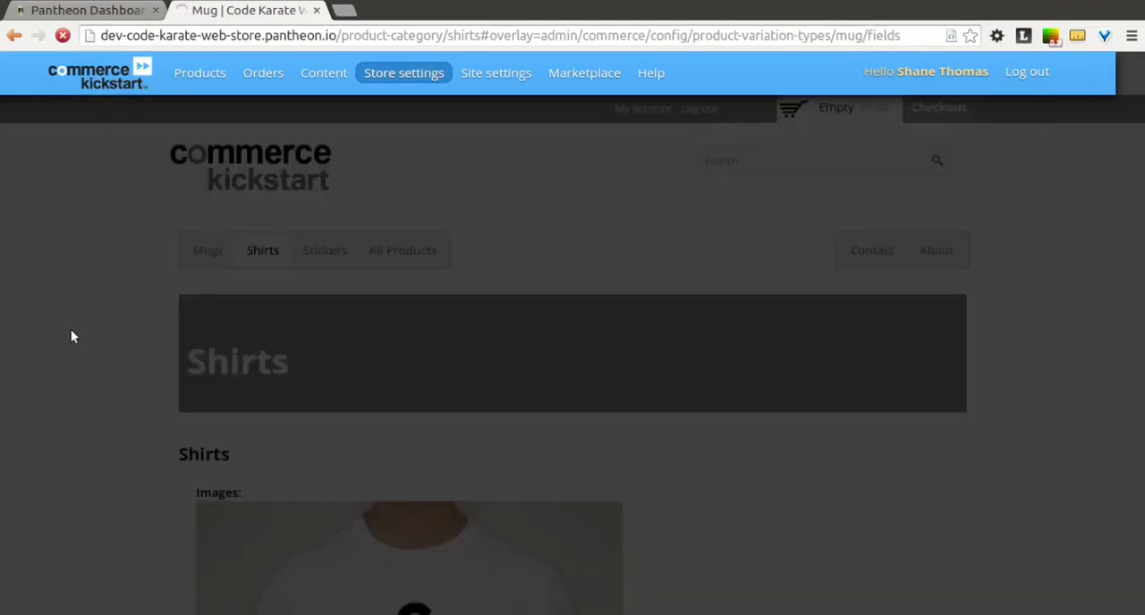
scroll(71, 329, down, 7)
scroll(73, 336, down, 15)
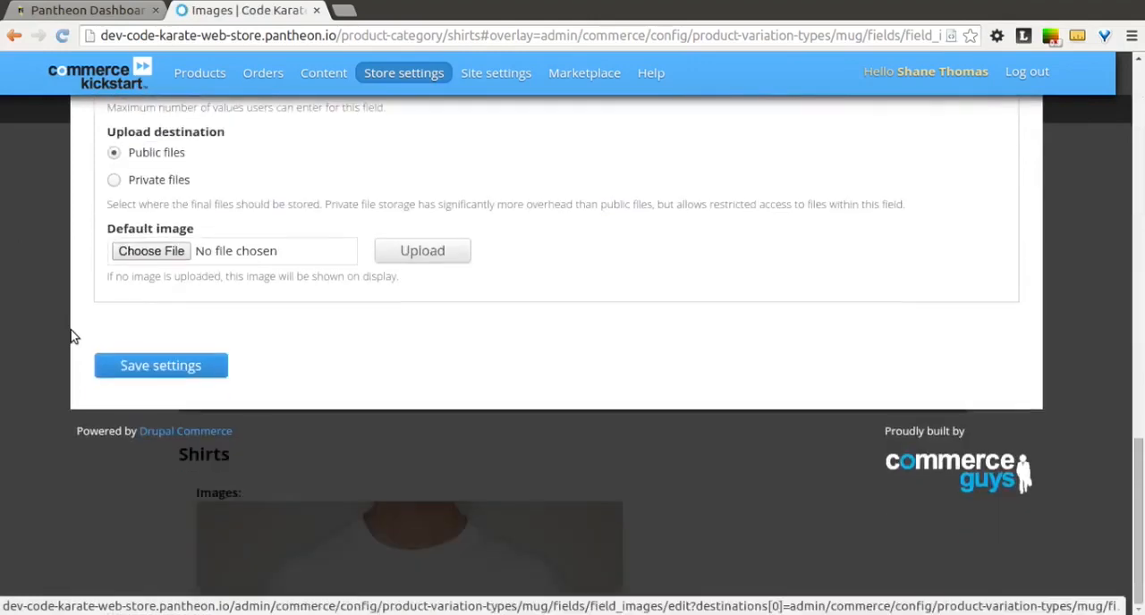
click(118, 368)
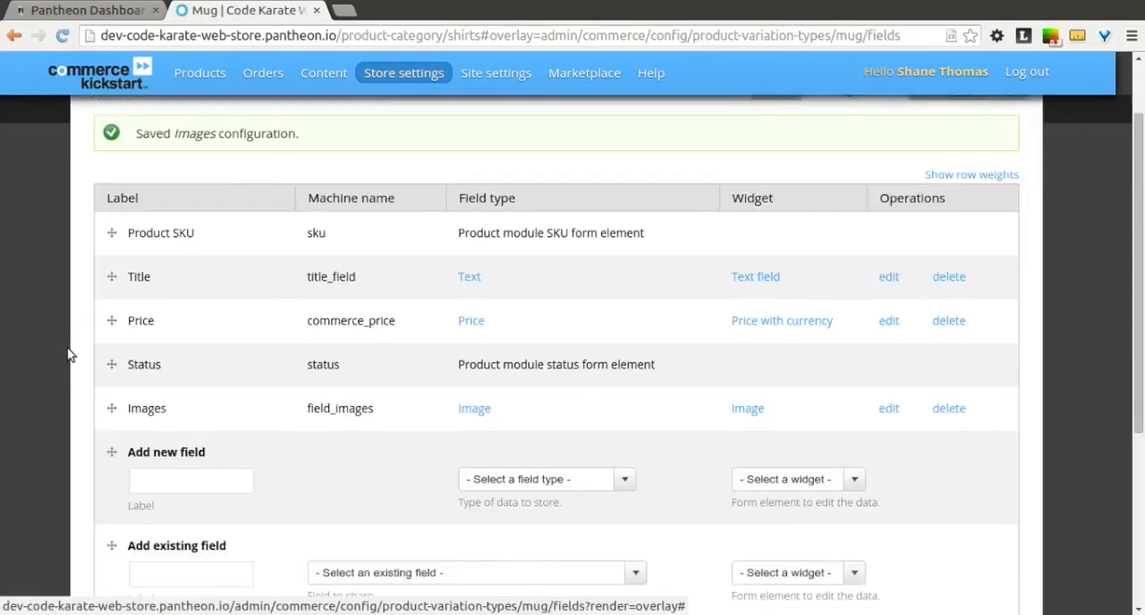
Step: Create a product category vocabulary named Logo Color with an empty description and the default taxonomy menu options
scroll(70, 354, up, 1)
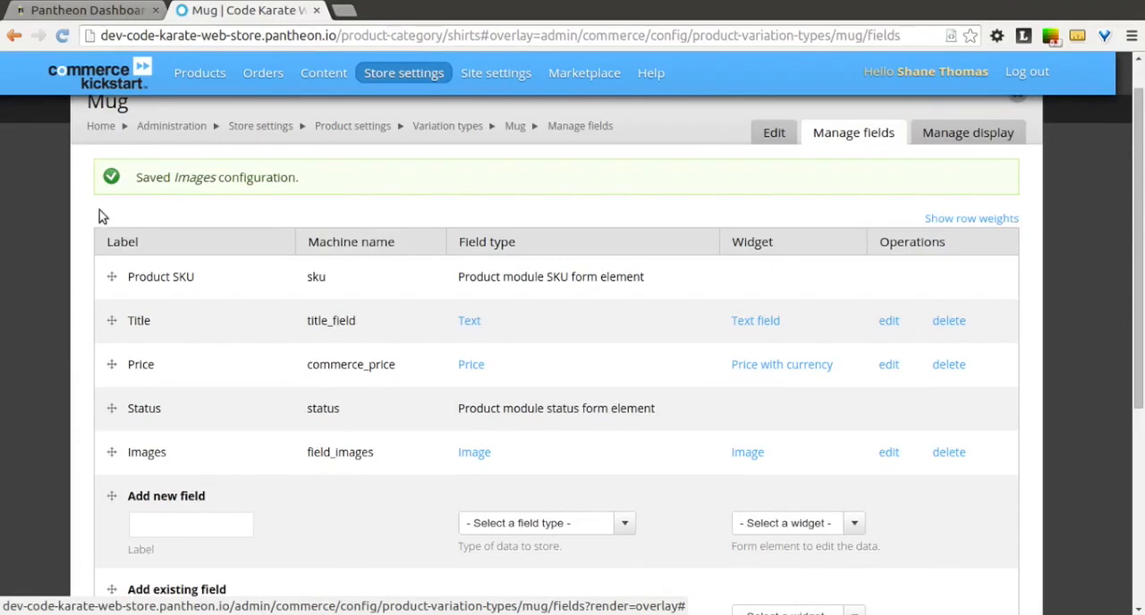
mouse_move(187, 78)
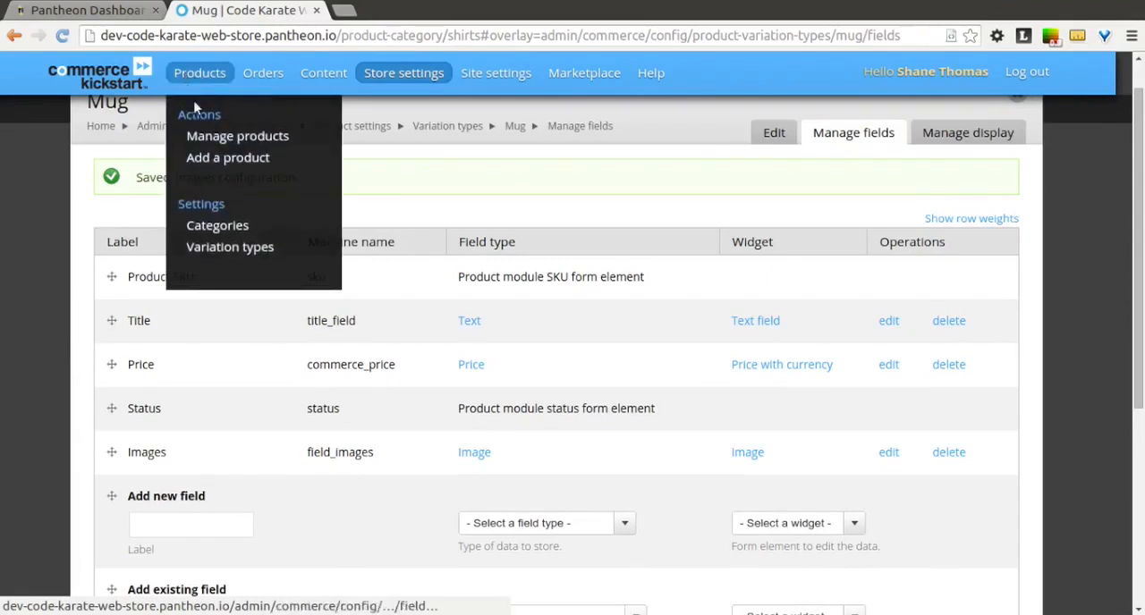
click(214, 229)
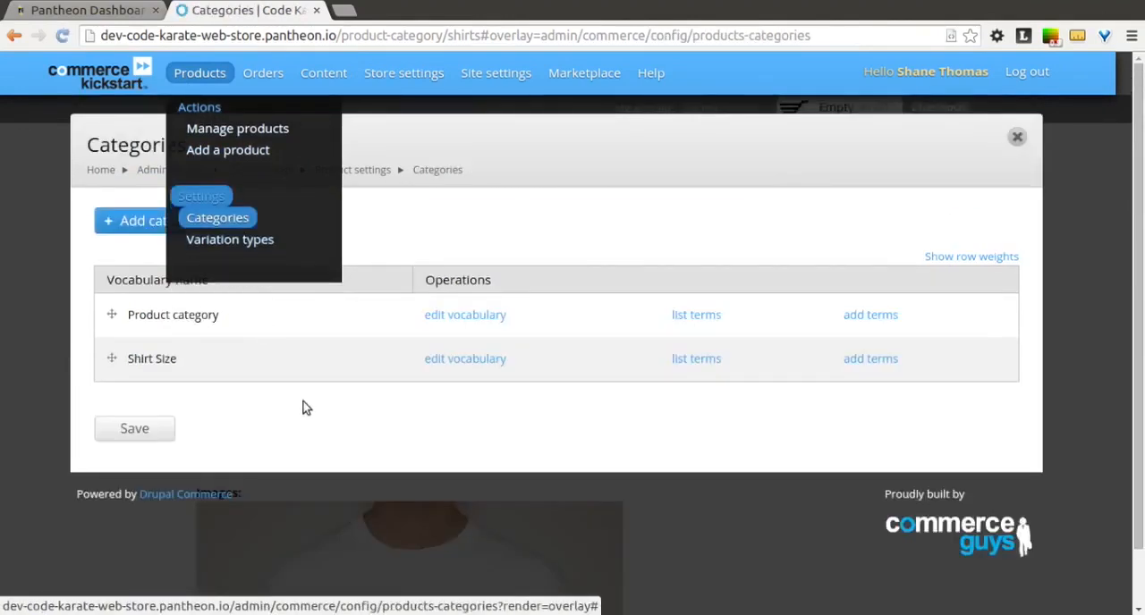
click(183, 221)
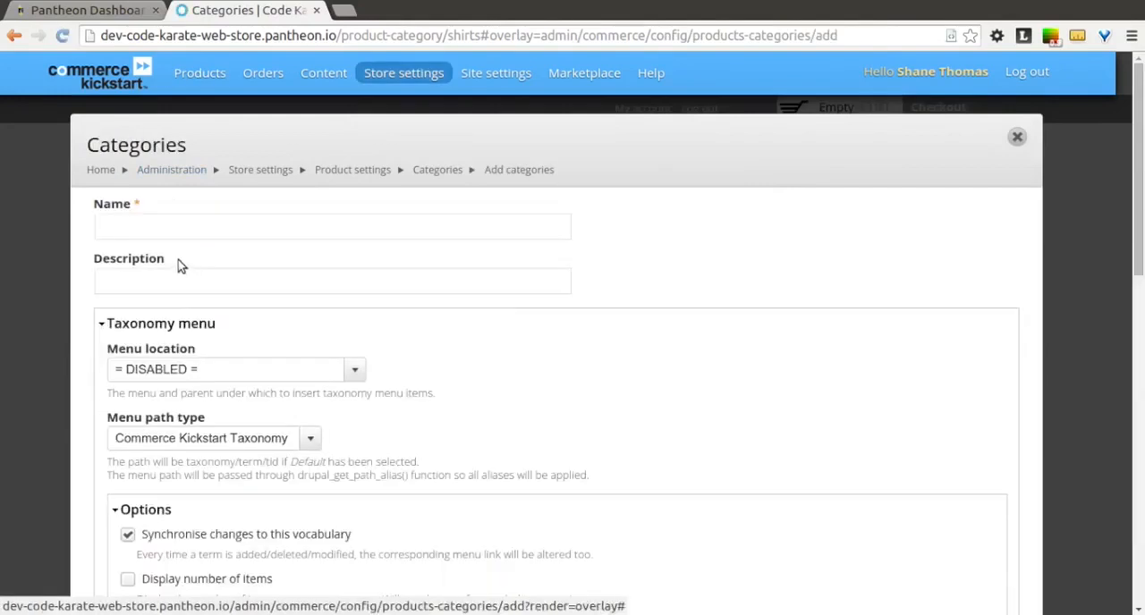
click(146, 227)
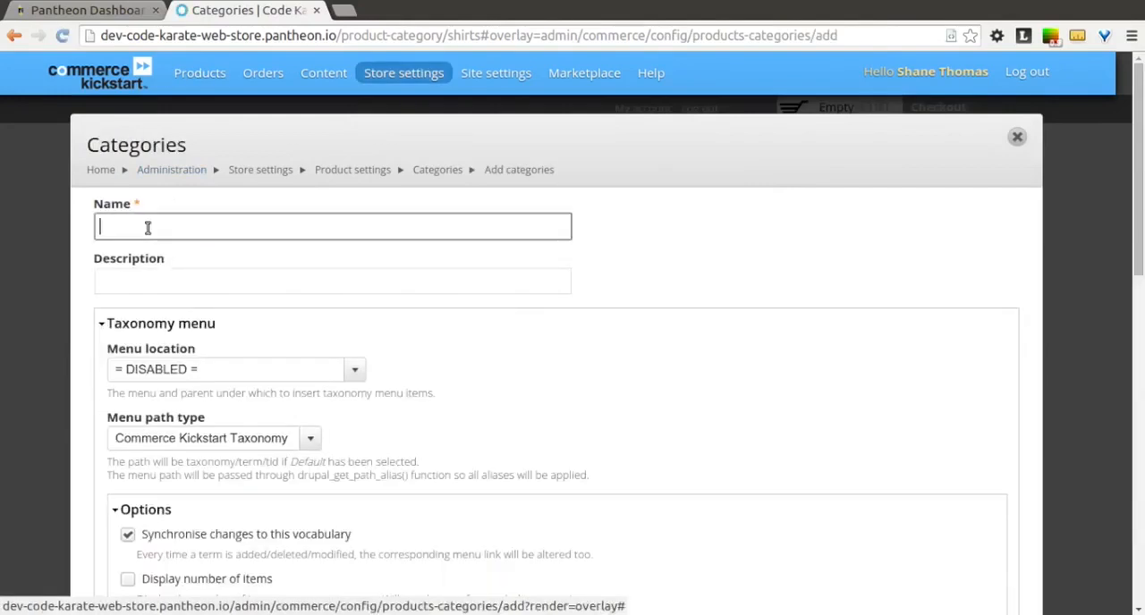
text(Logo Color)
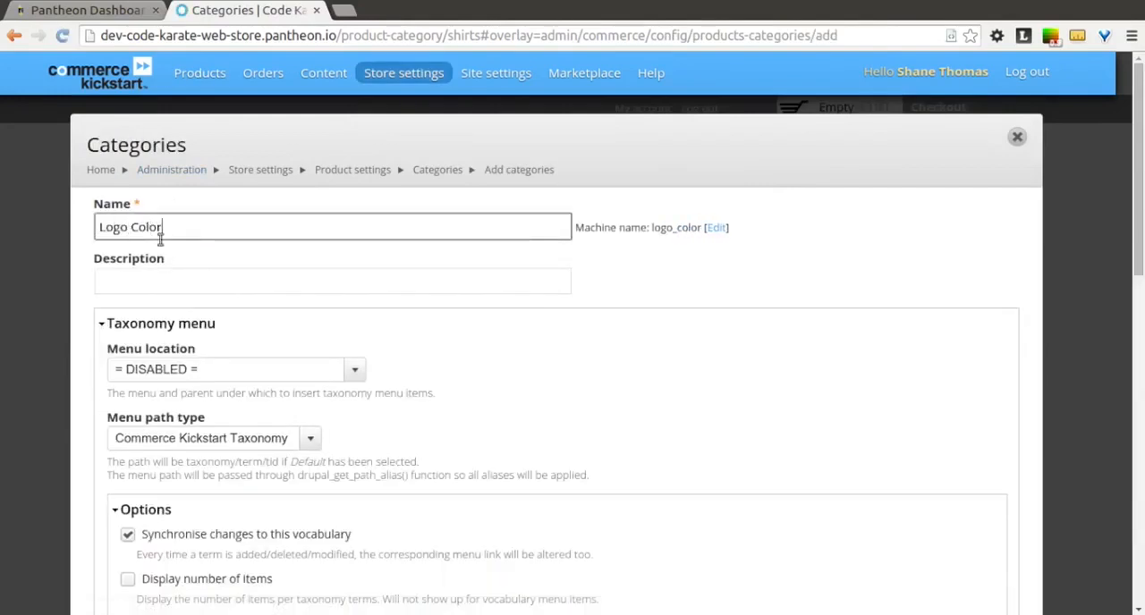
click(276, 292)
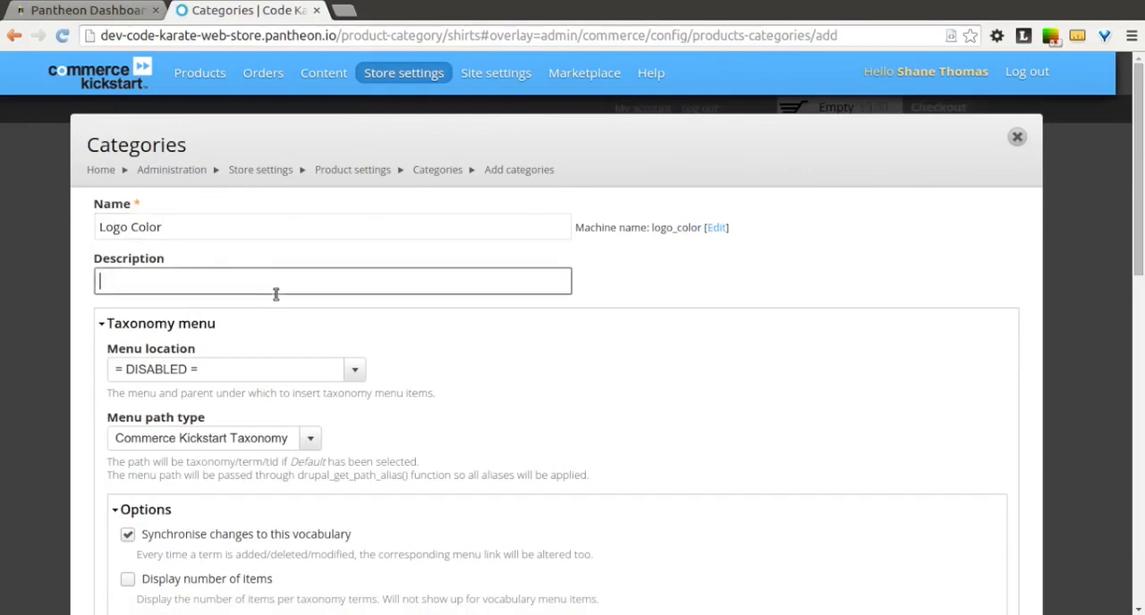
scroll(277, 296, down, 5)
scroll(277, 297, down, 3)
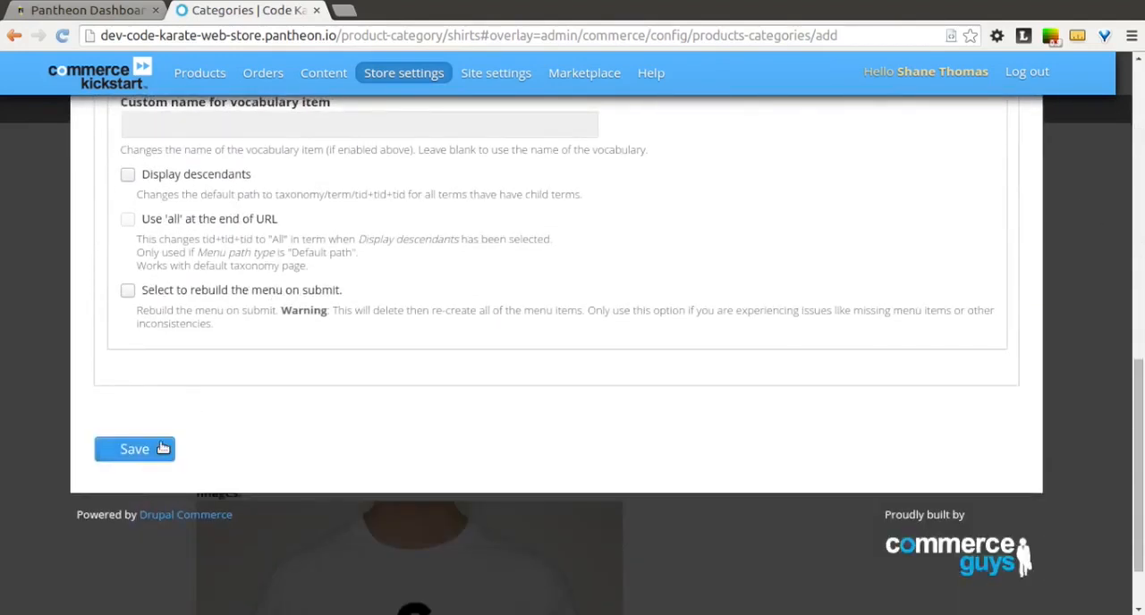
click(159, 448)
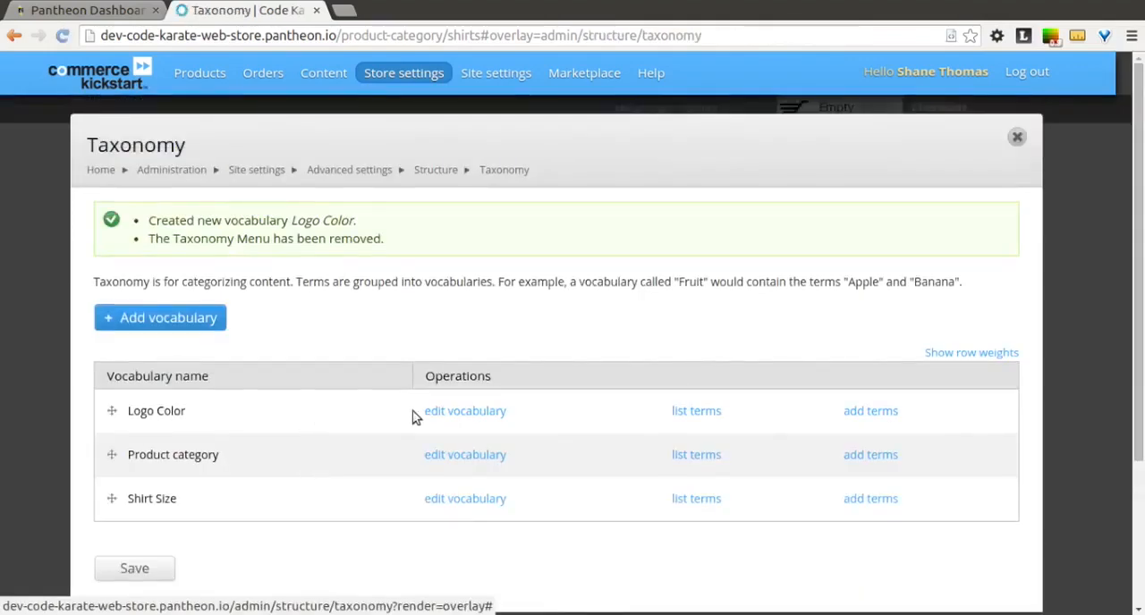
Step: Add the term Red to the Logo Color vocabulary and save it
click(849, 415)
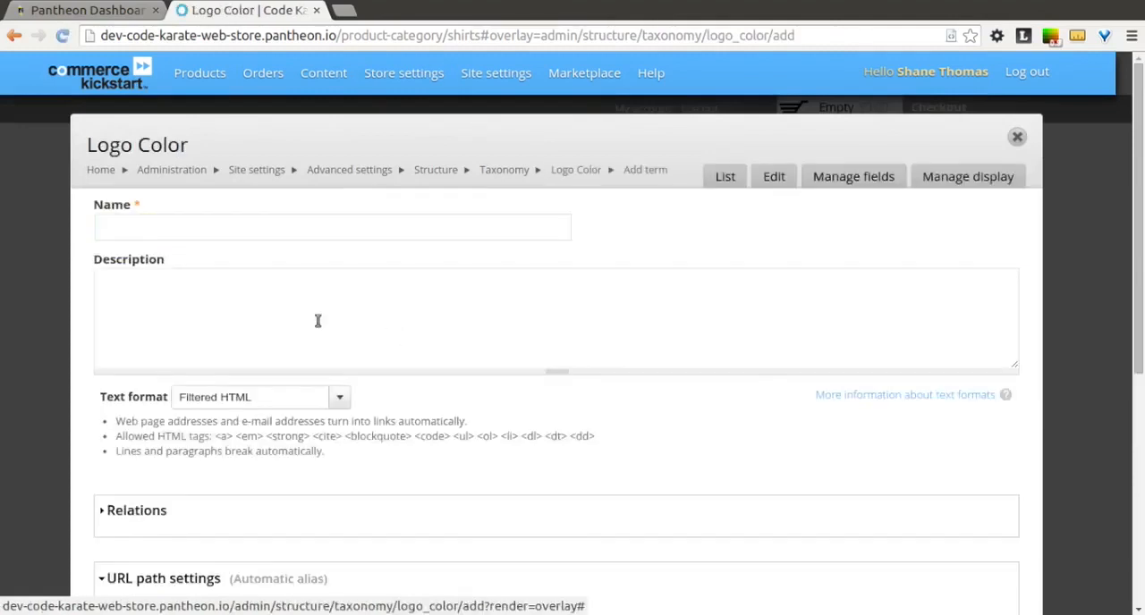
click(195, 229)
text(Red)
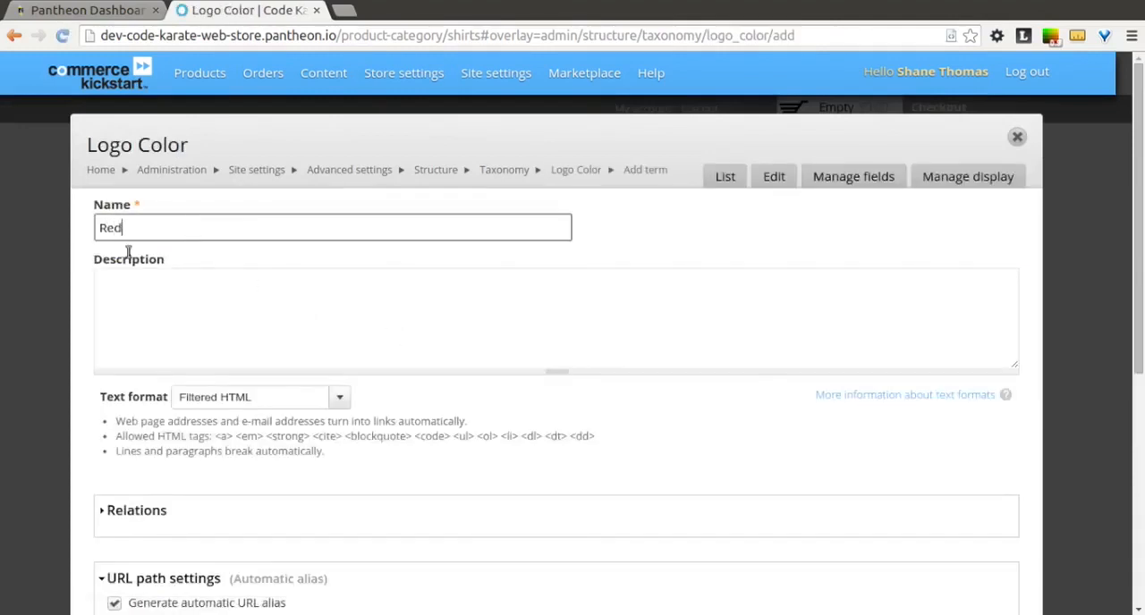
scroll(80, 313, down, 5)
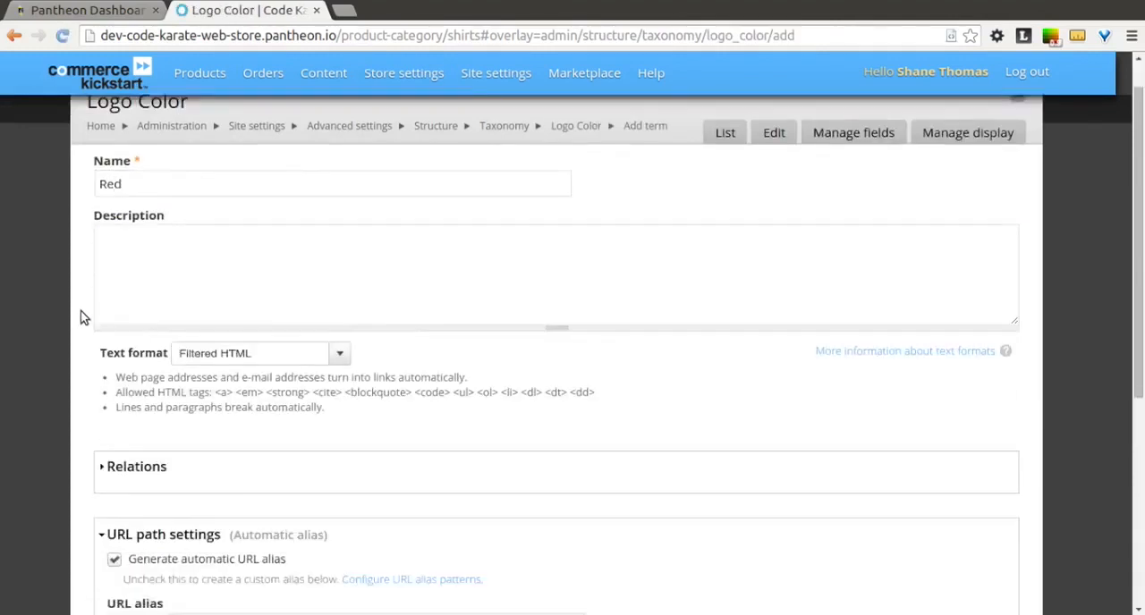
click(153, 479)
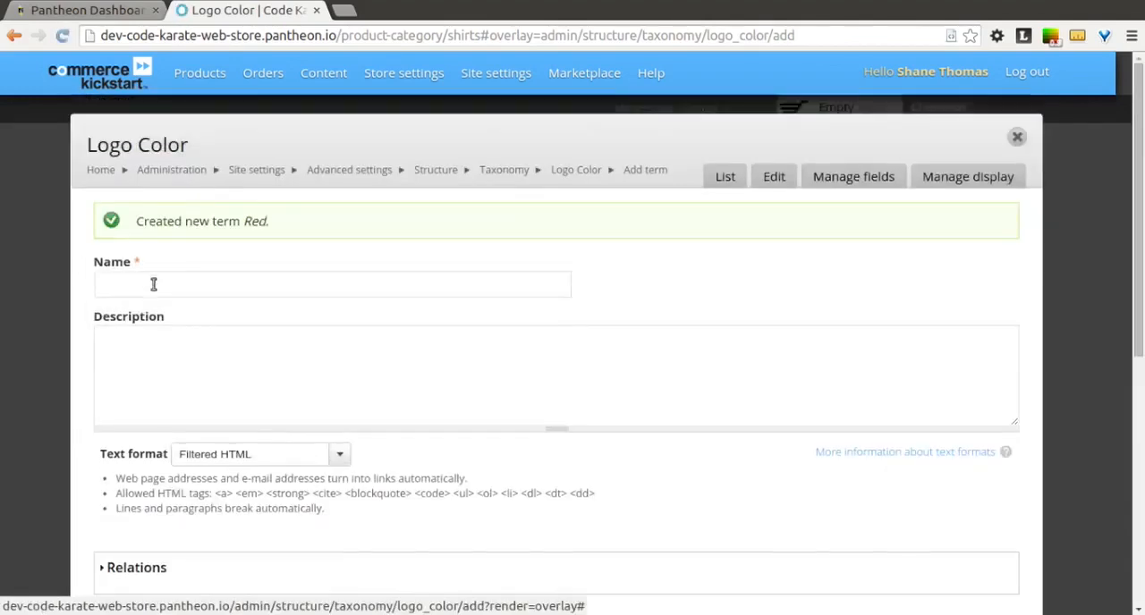
Step: Add a second Logo Color term named White and save it
click(148, 274)
text(White)
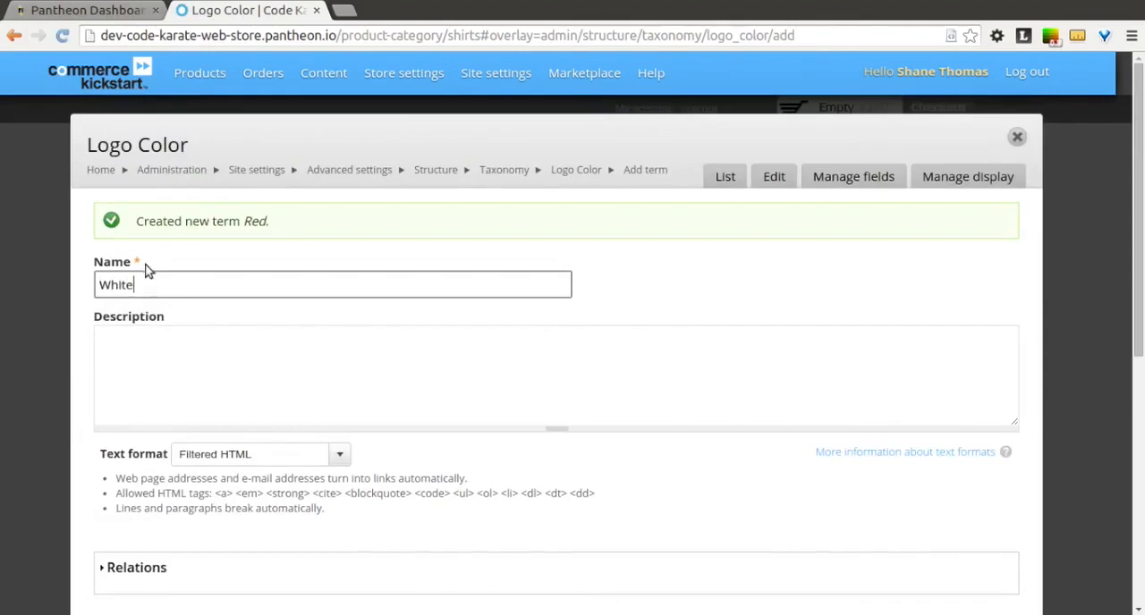
click(89, 295)
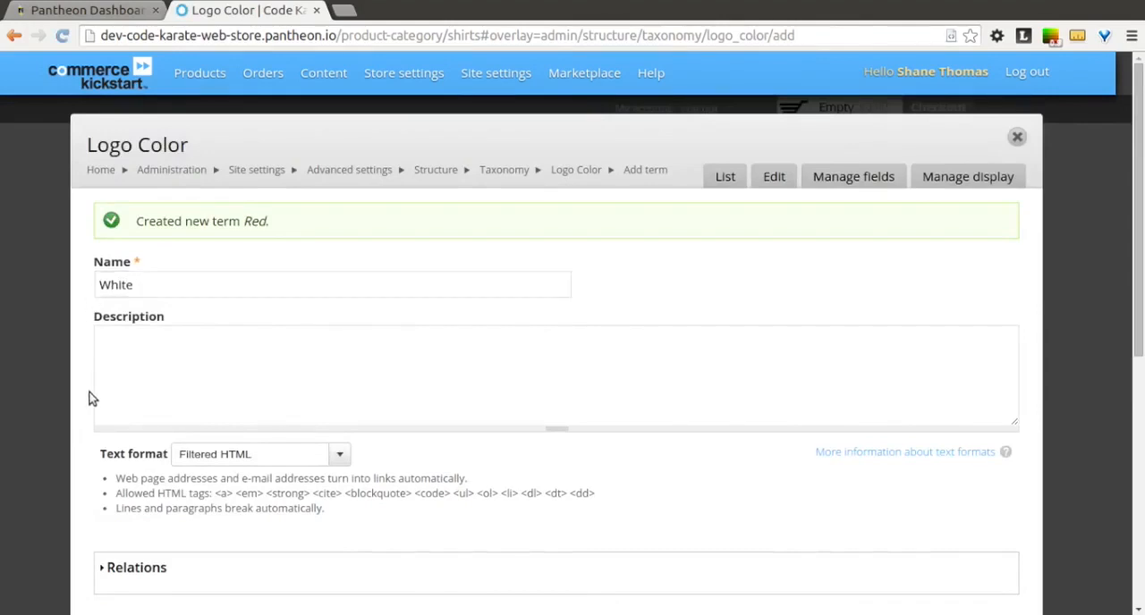
scroll(90, 399, down, 5)
click(148, 409)
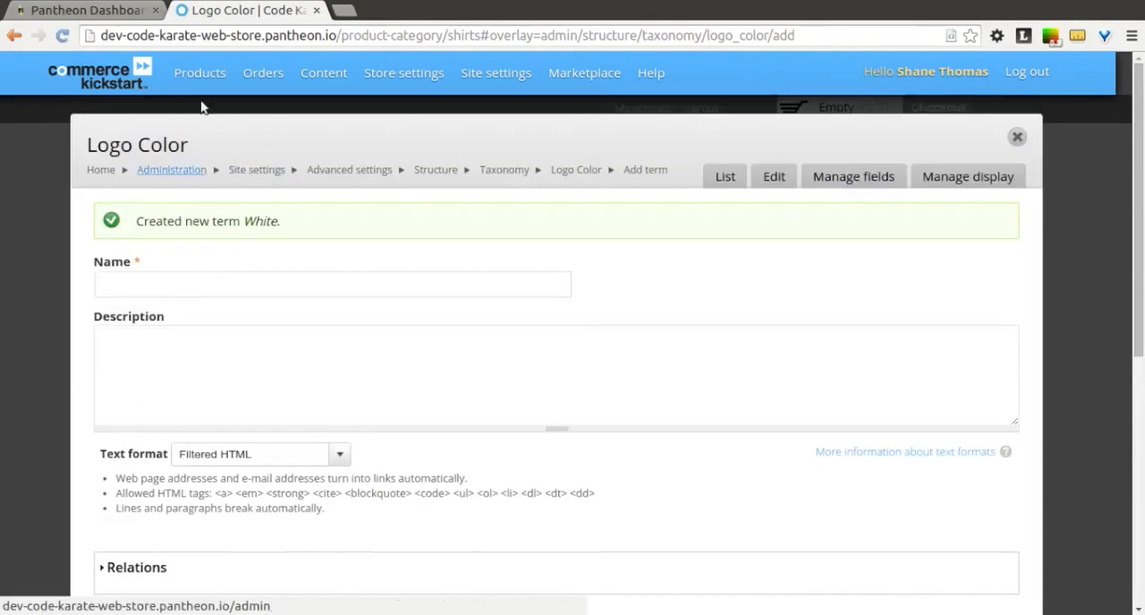
Step: Add a new term reference field Logo Color with a Select list widget to the Mug variation type, using the Logo Color vocabulary
mouse_move(193, 88)
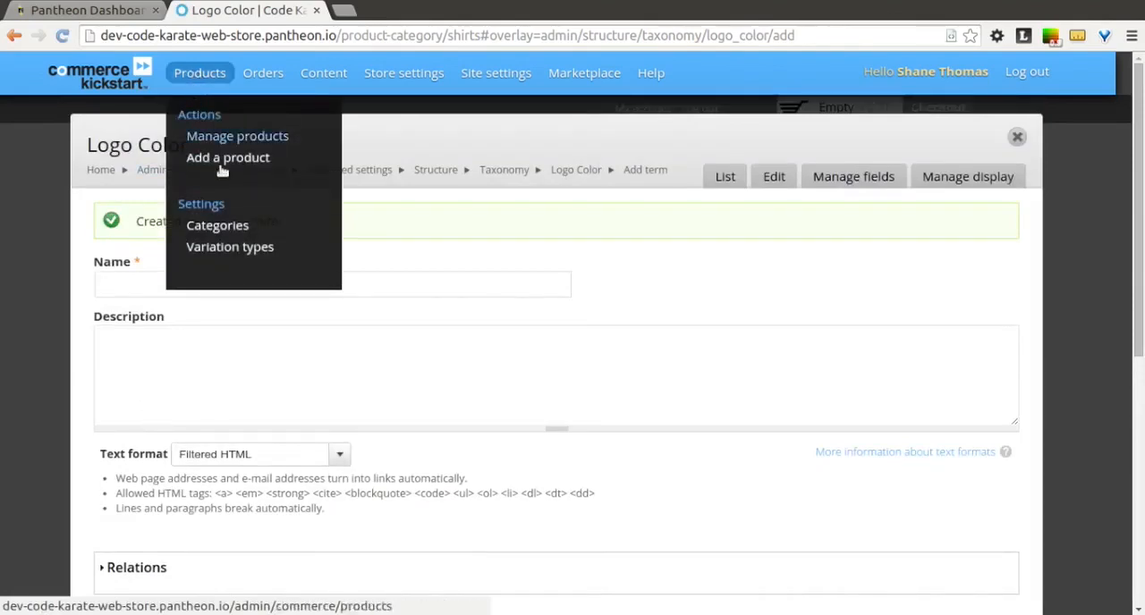
click(250, 246)
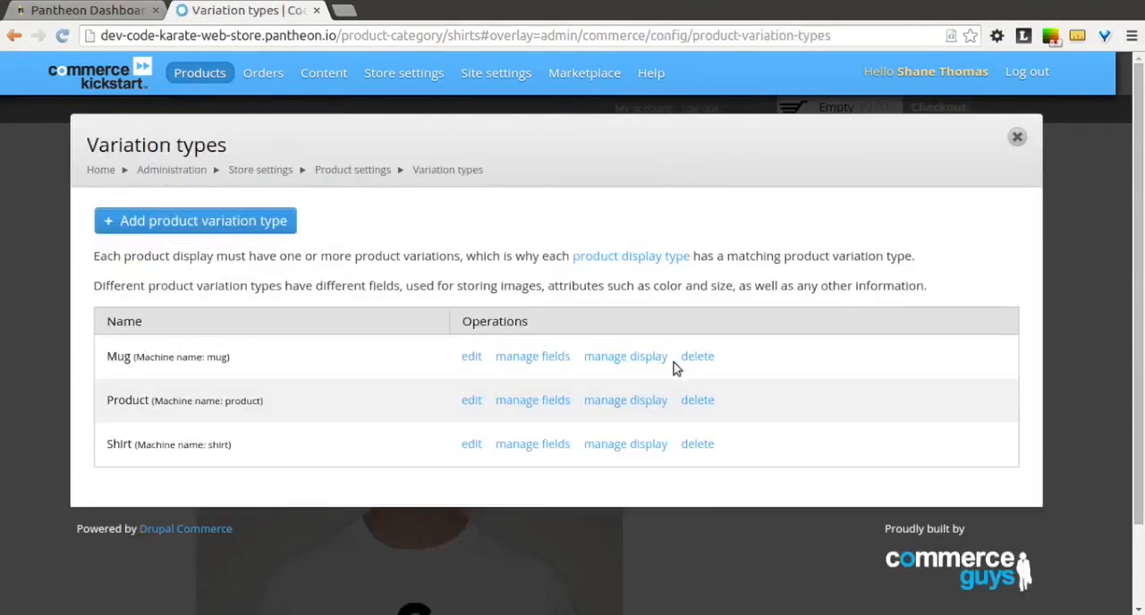
click(504, 359)
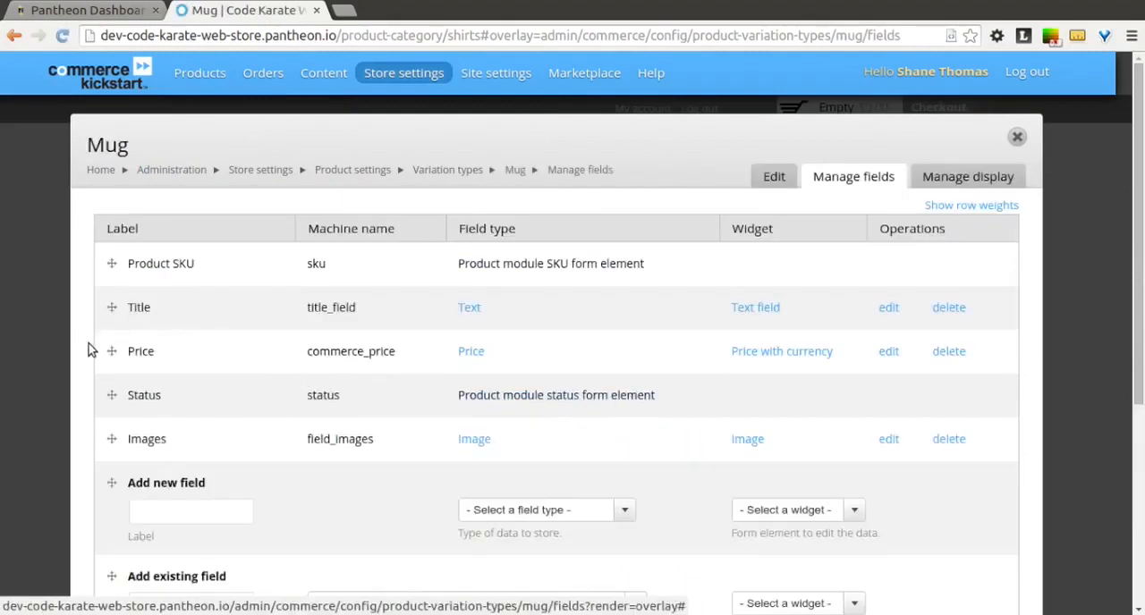
scroll(90, 345, down, 3)
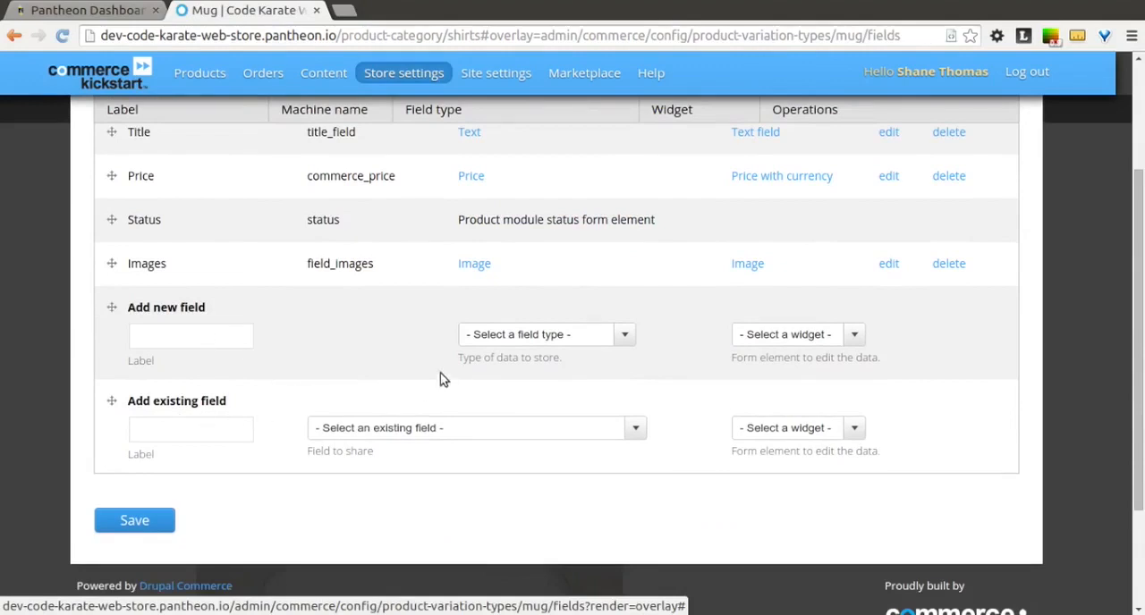
click(472, 333)
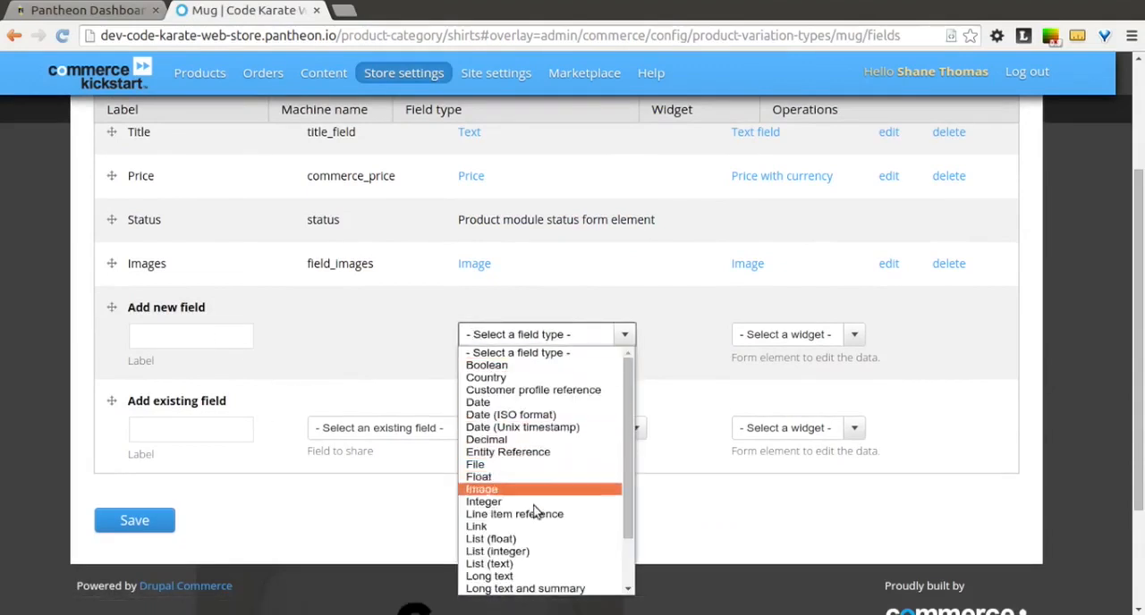
scroll(548, 541, down, 2)
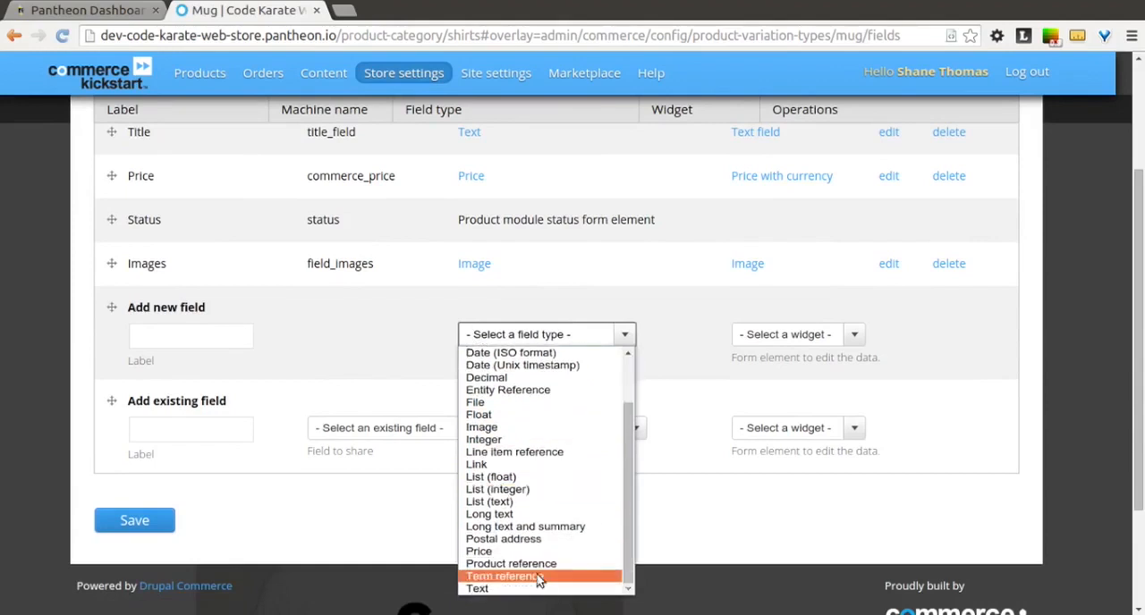
click(539, 577)
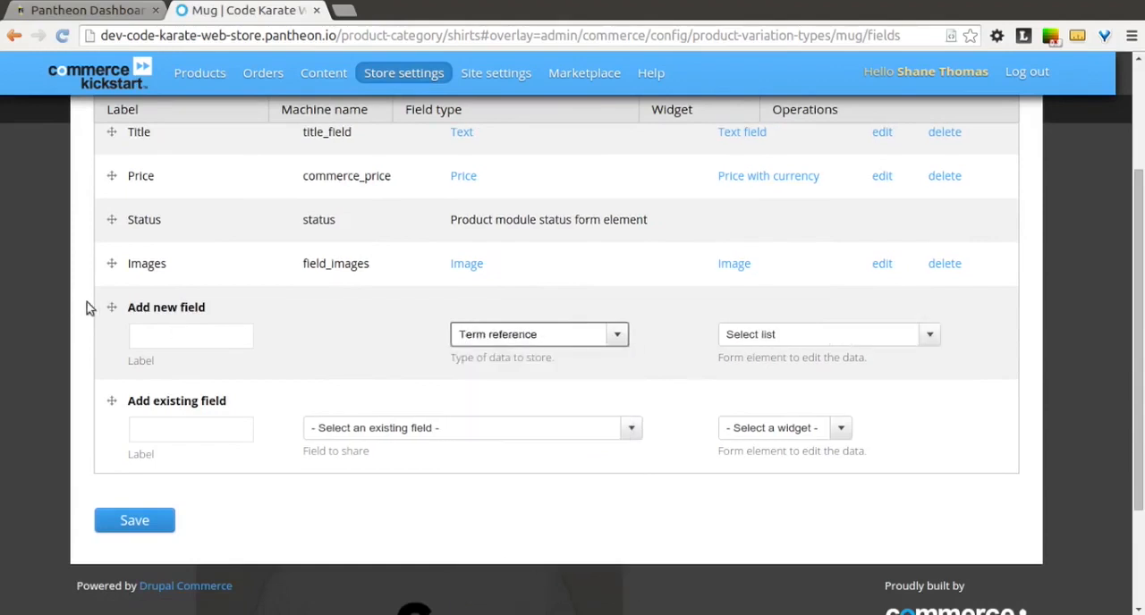
click(164, 331)
text(Logo Color)
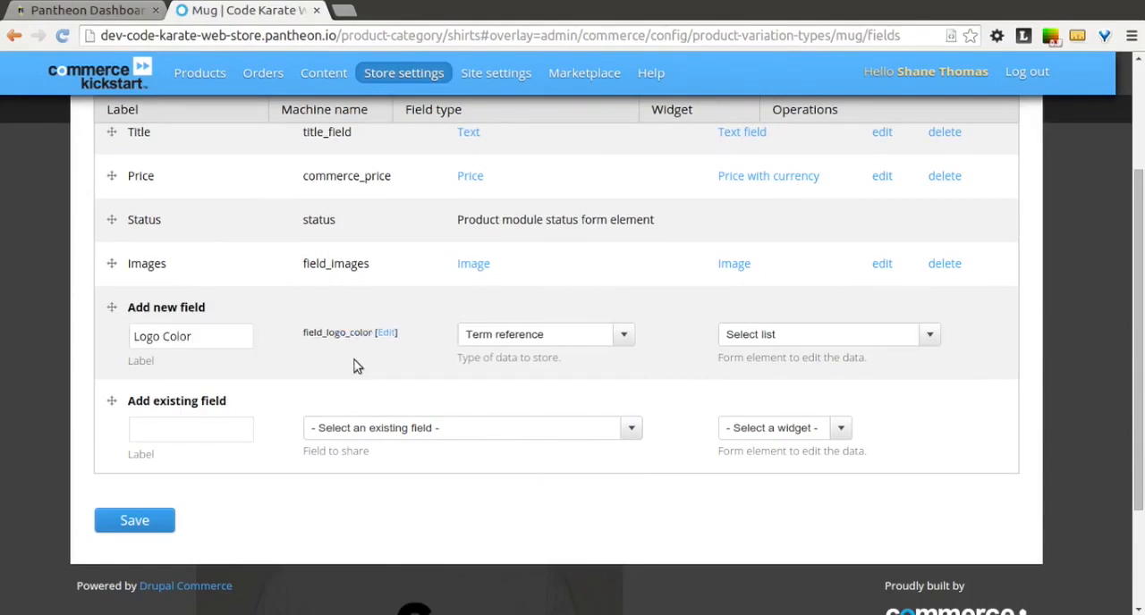
click(796, 336)
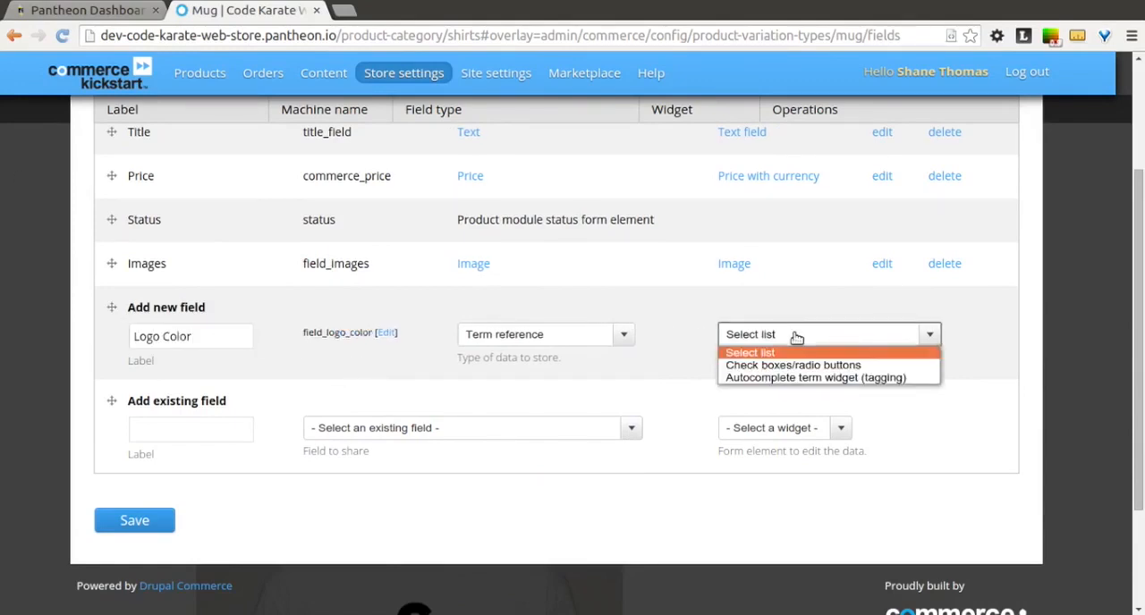
click(774, 352)
click(136, 529)
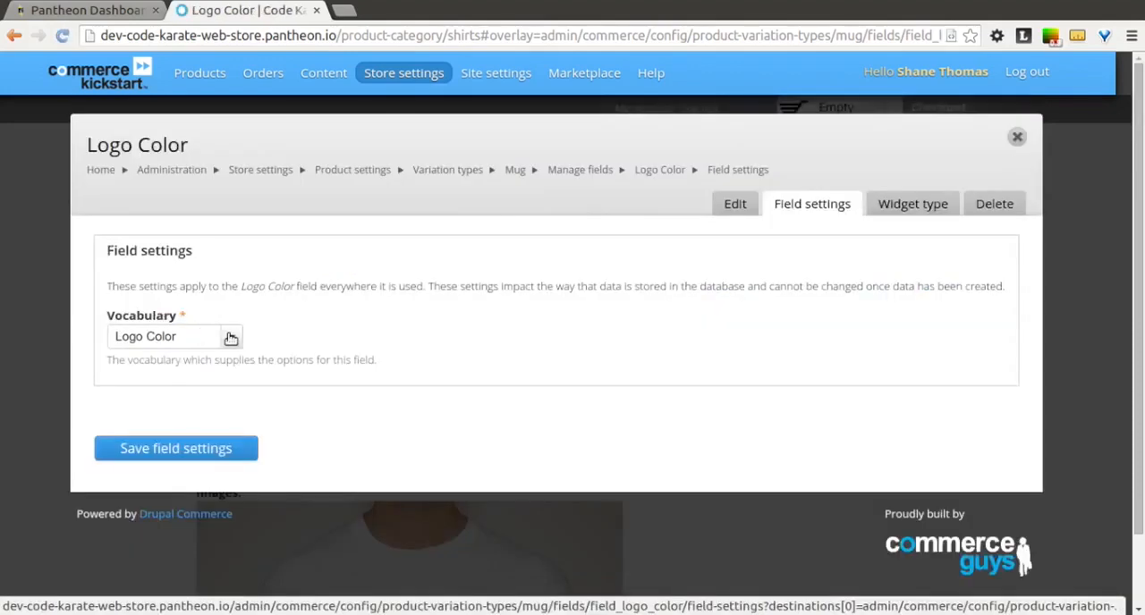
click(235, 448)
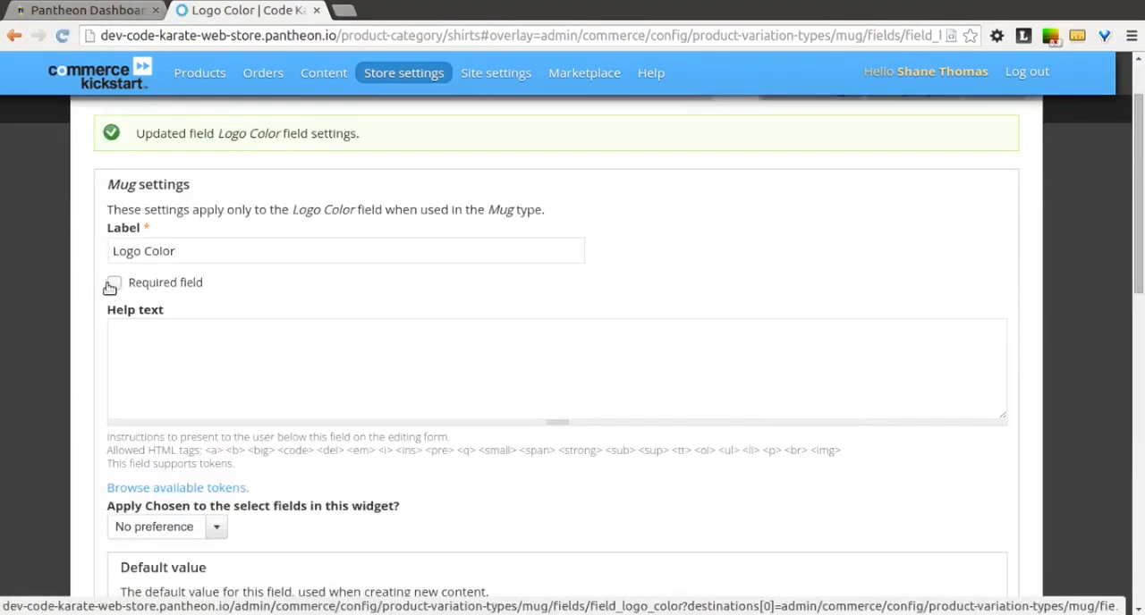
Step: Make the Logo Color field required, enable it as an attribute field on Add to Cart forms, and save its settings
click(113, 284)
scroll(80, 362, down, 5)
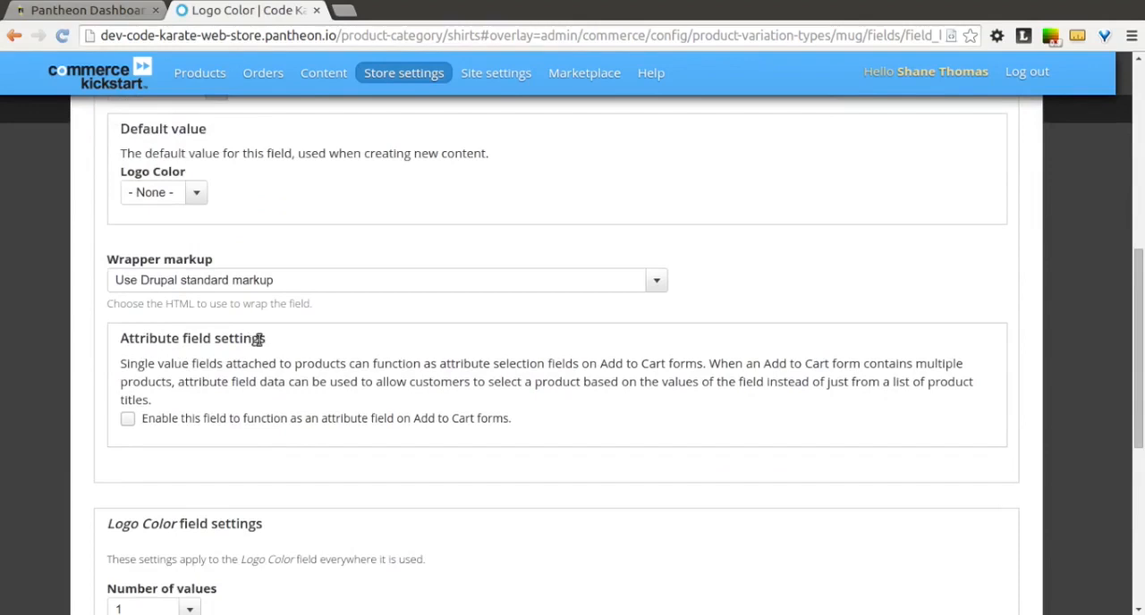
click(128, 422)
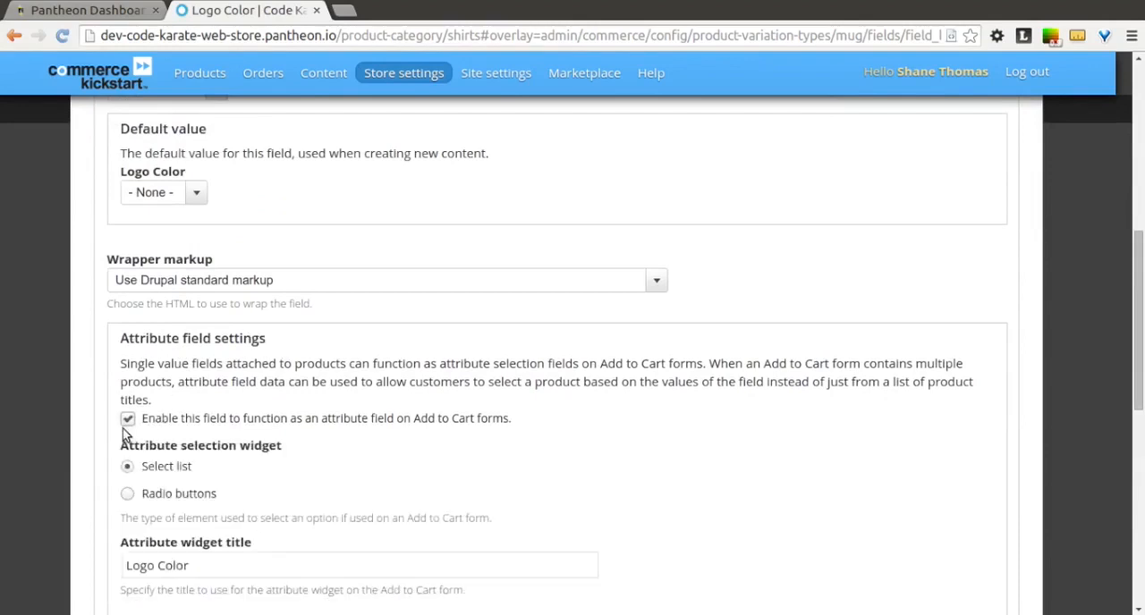
scroll(73, 384, down, 6)
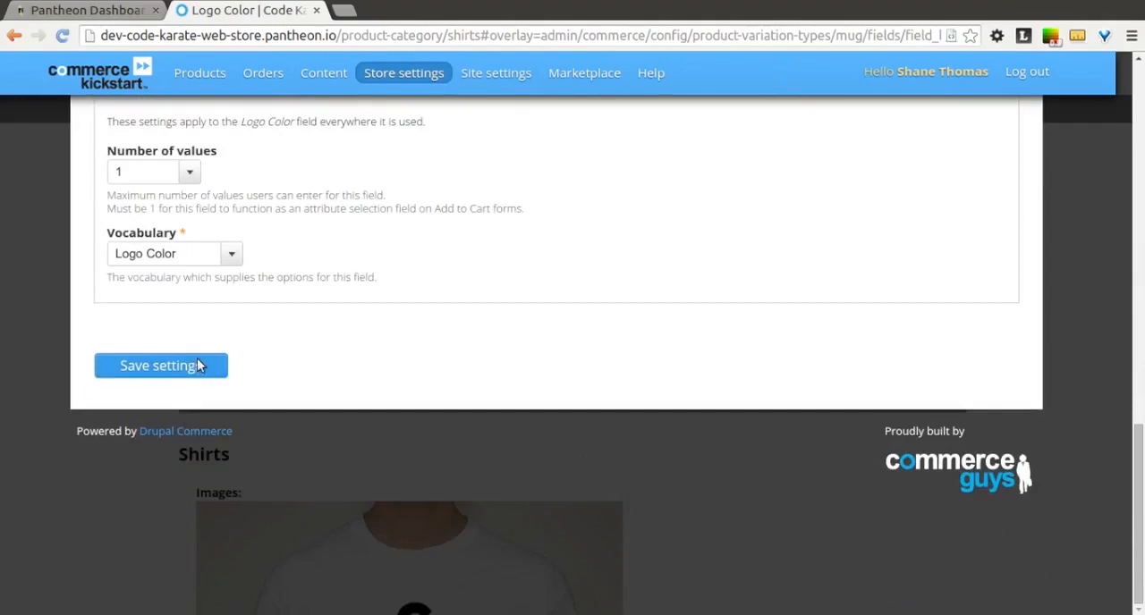
click(161, 366)
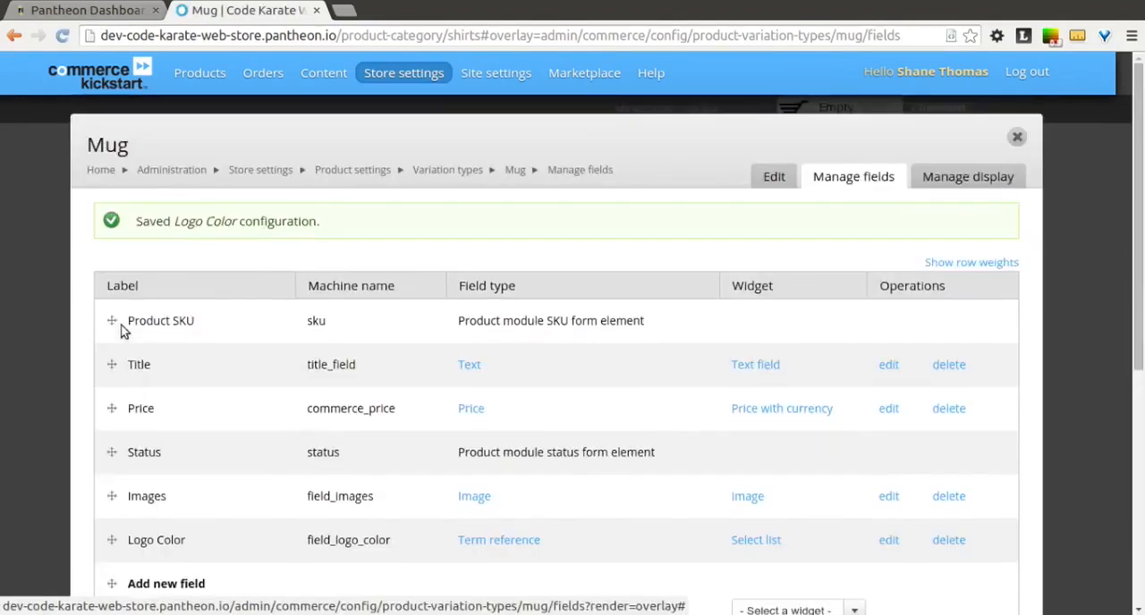
Step: Allow the Product field of the Product display content type to reference Mug products and save the field settings
mouse_move(183, 81)
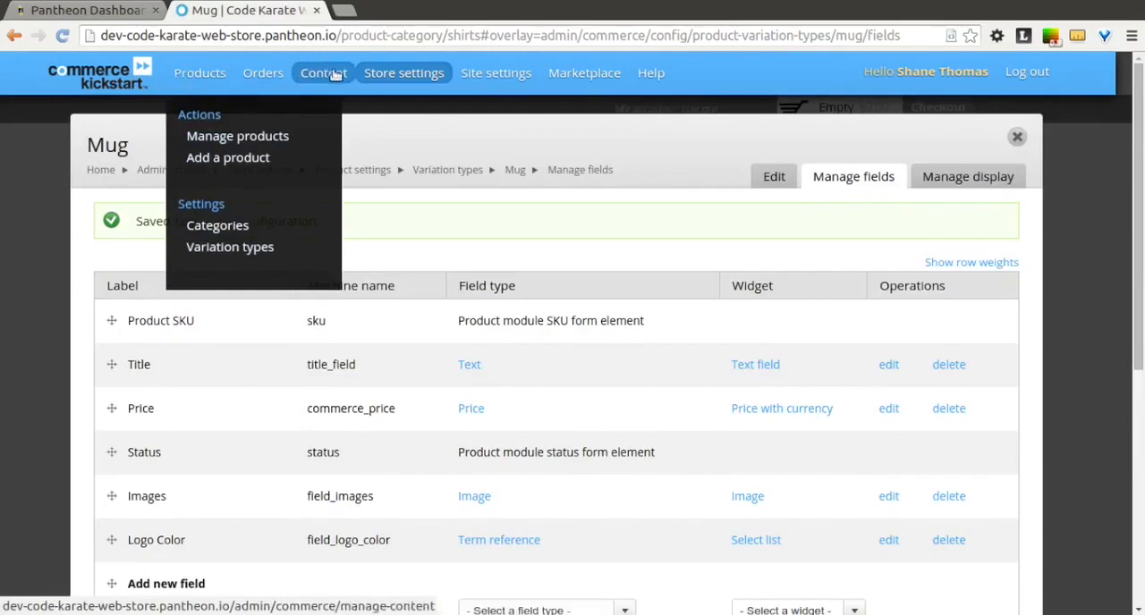
mouse_move(330, 76)
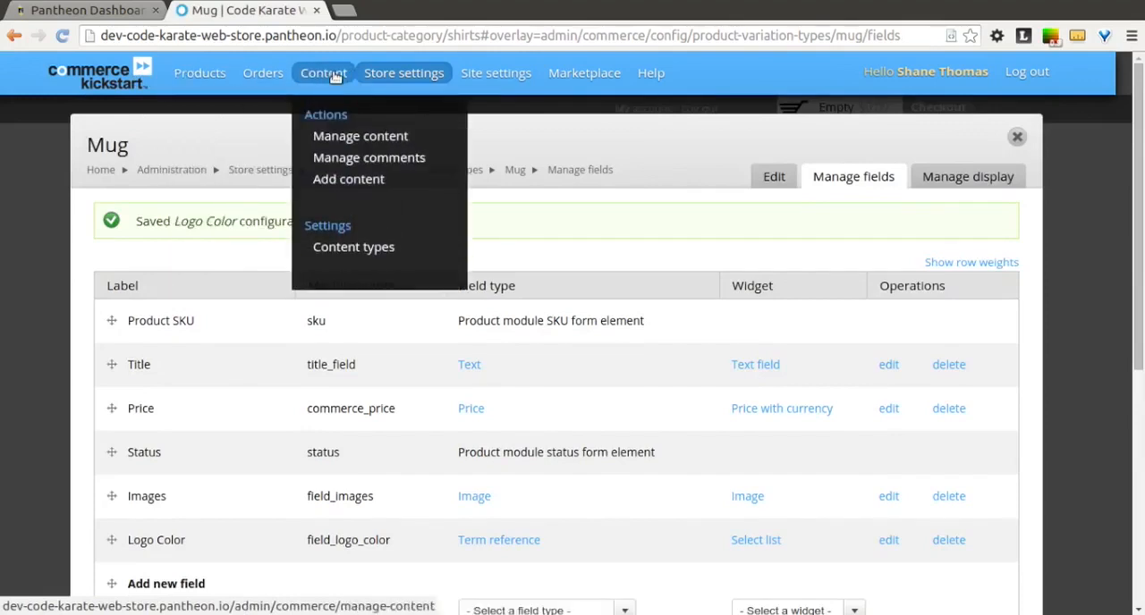
click(375, 255)
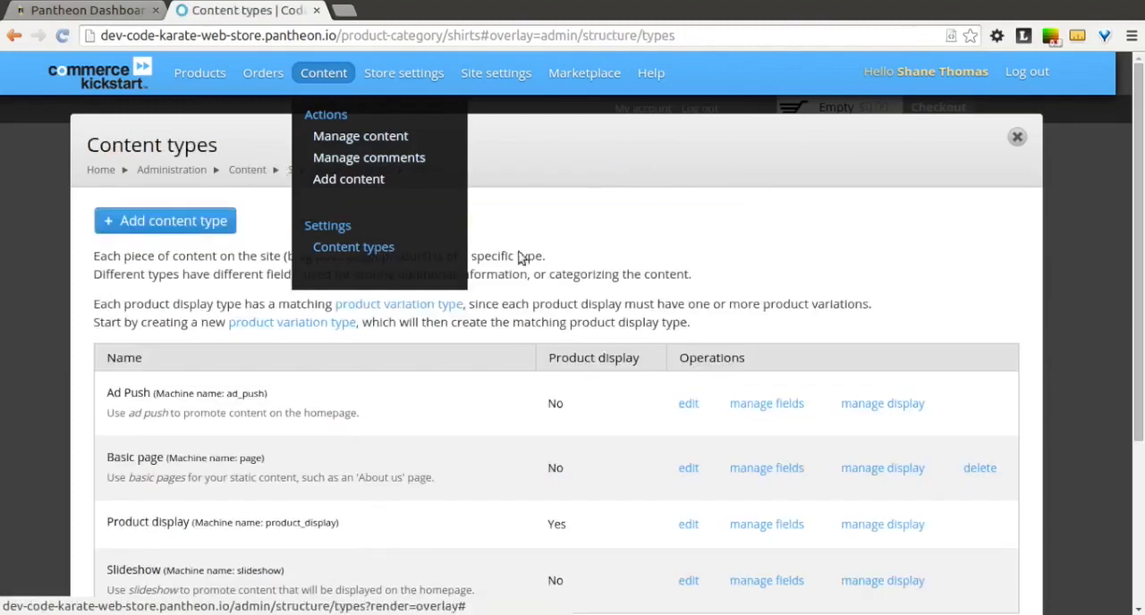
click(749, 530)
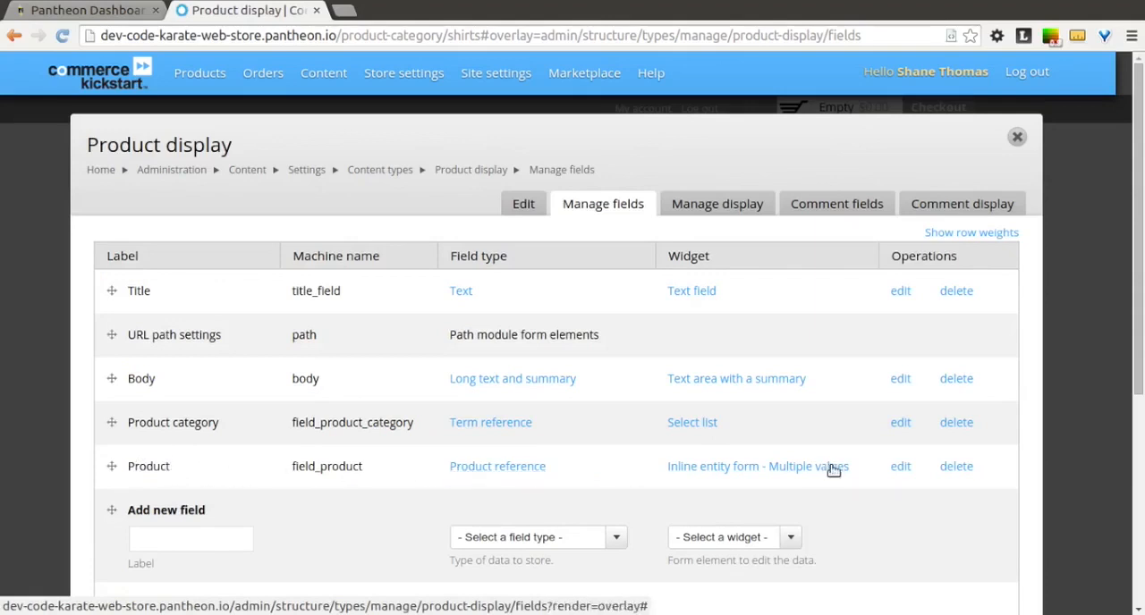
click(900, 468)
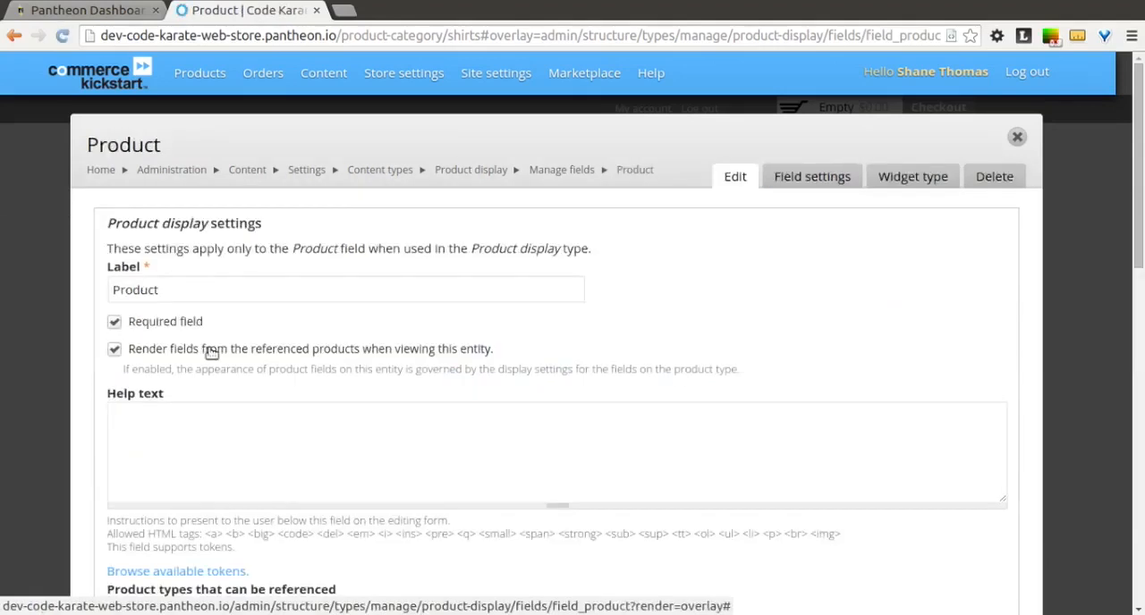
scroll(212, 351, down, 5)
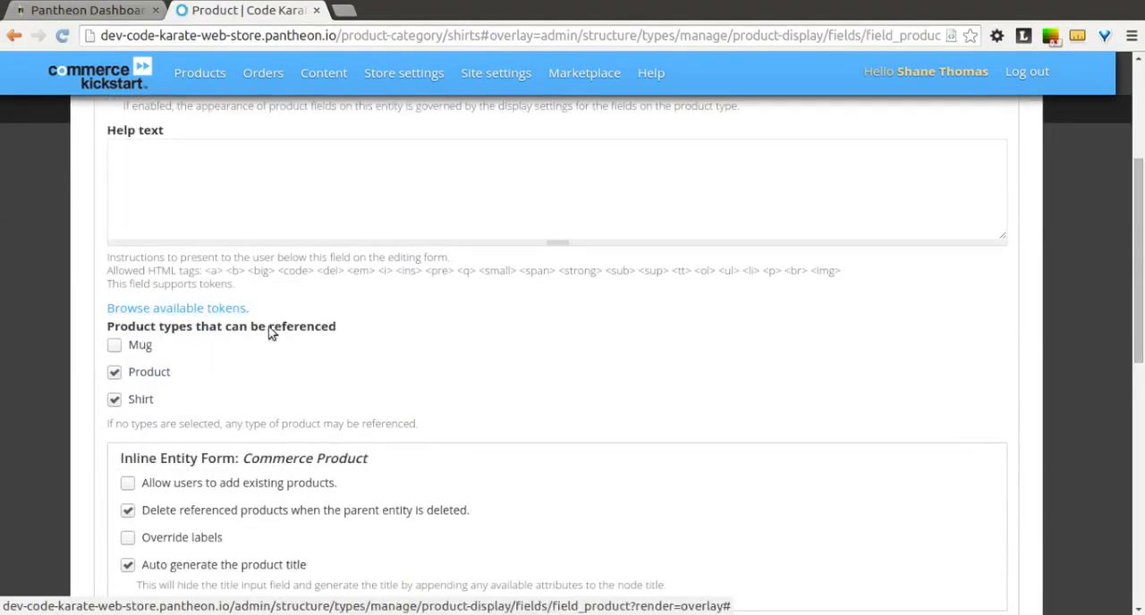
click(115, 348)
scroll(96, 349, down, 11)
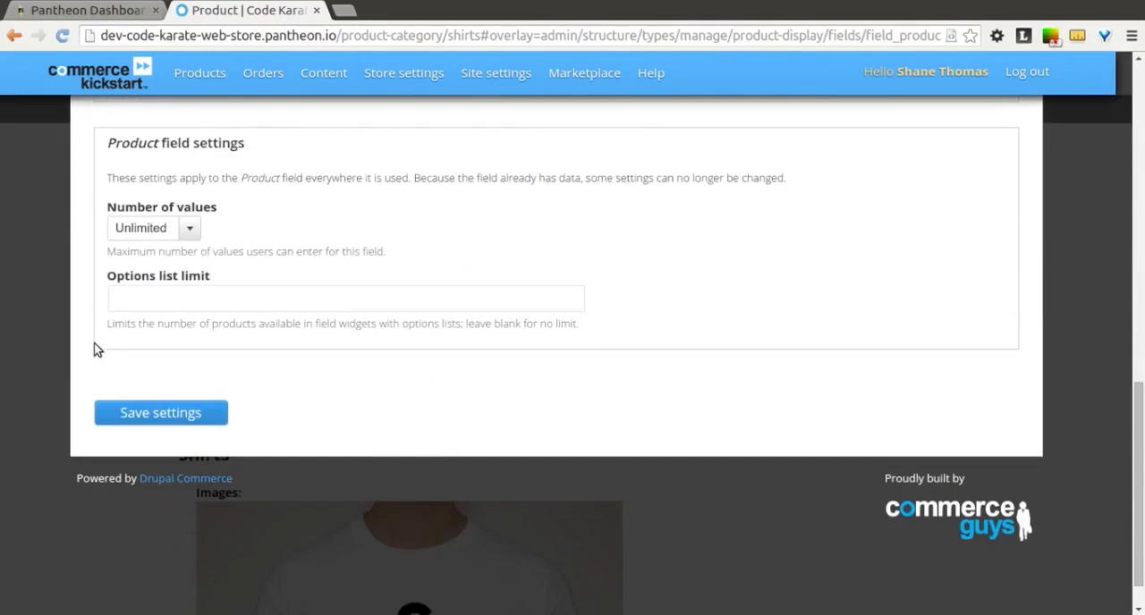
click(109, 419)
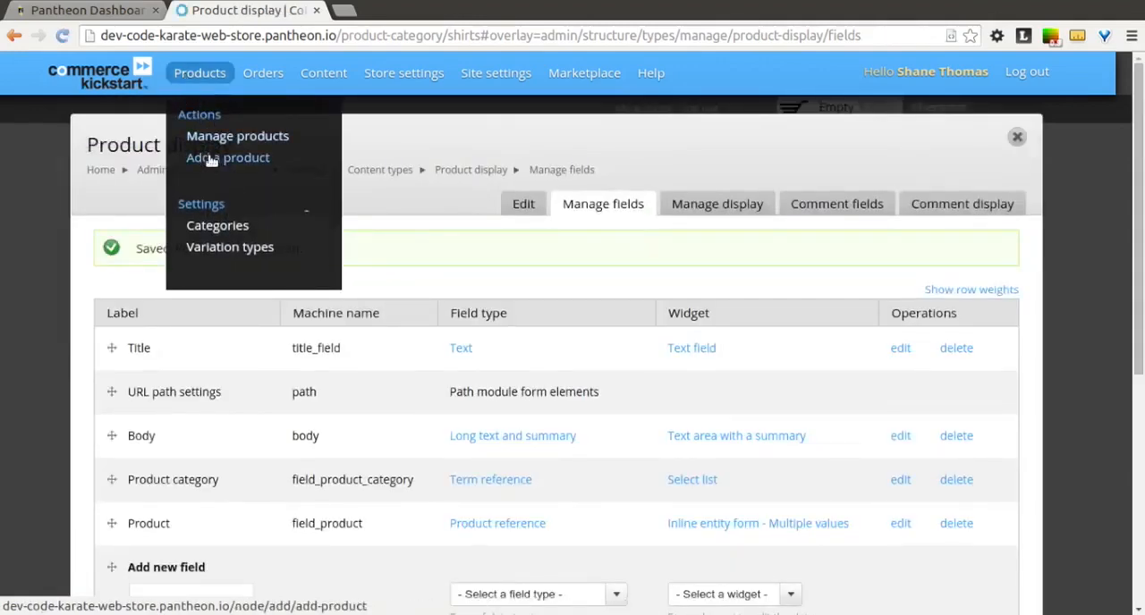
Step: Start a new Product display titled Code Karate Mug with the body text "An awesome Code Karate mug"
click(211, 161)
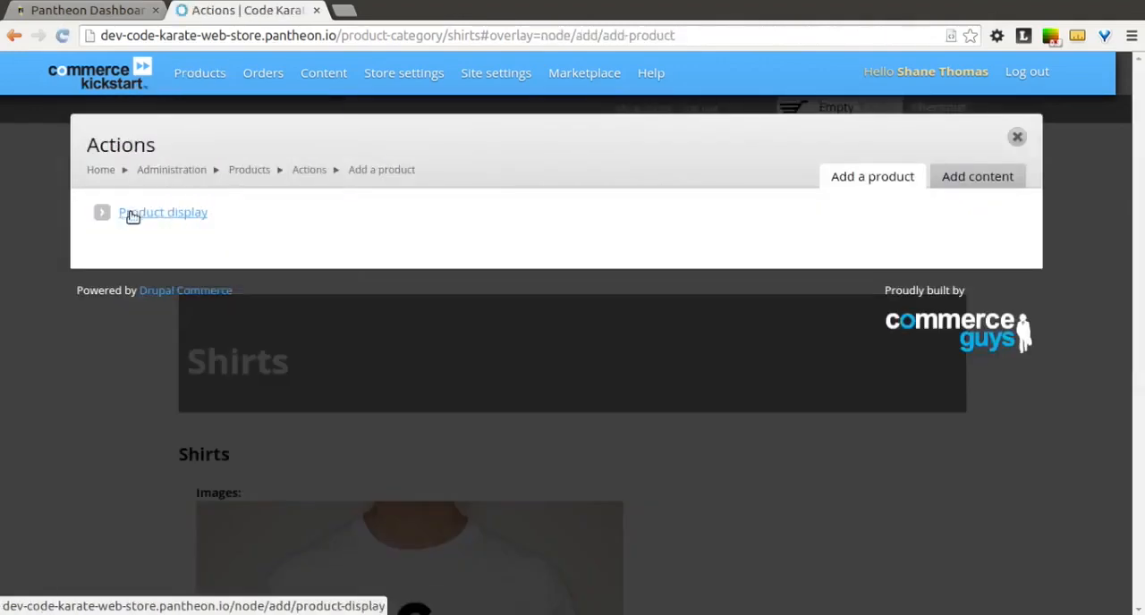
click(131, 214)
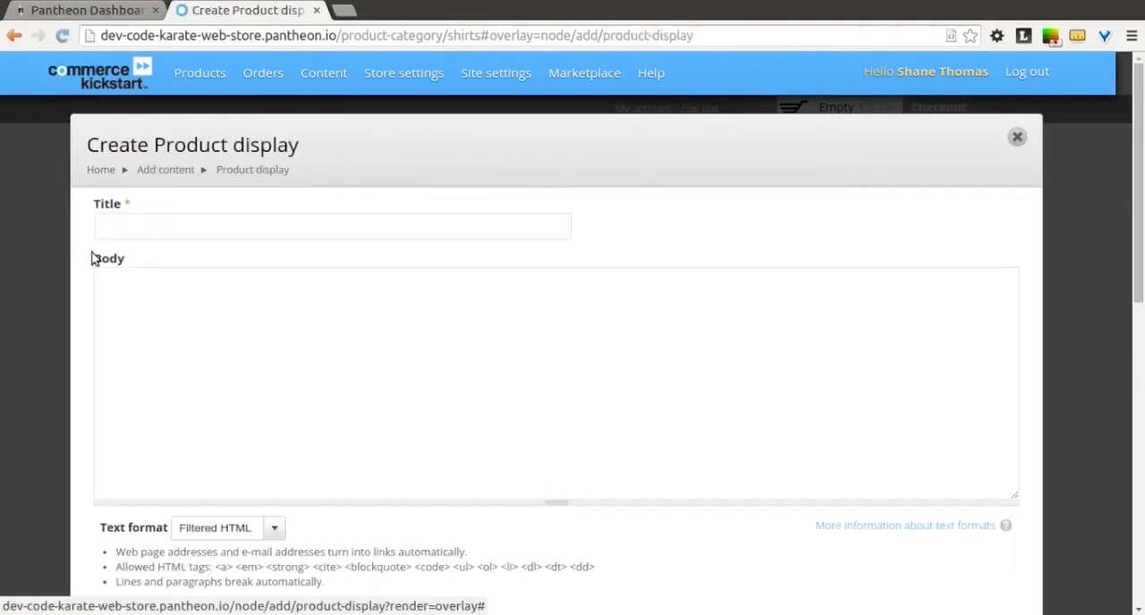
click(152, 218)
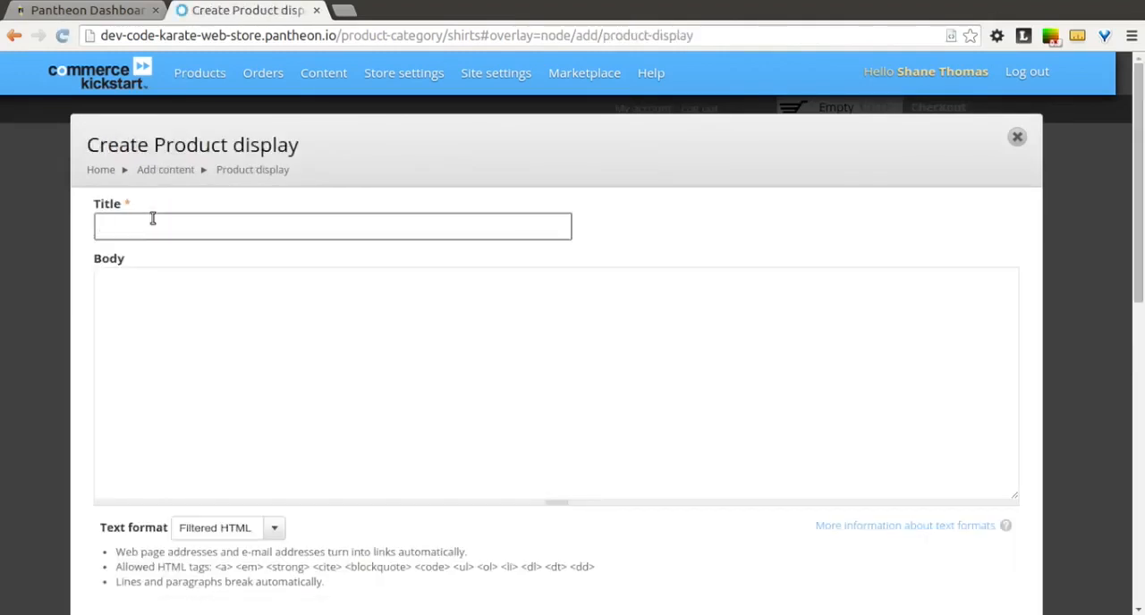
text(Code Karate Mug)
click(220, 306)
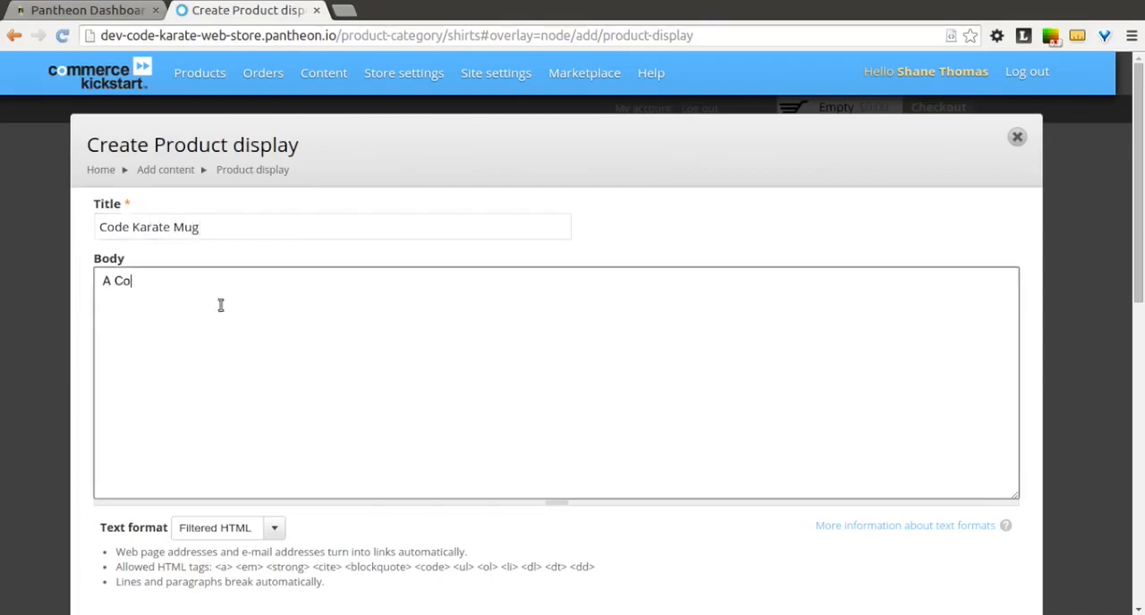
text(An awesome Code Karate mug)
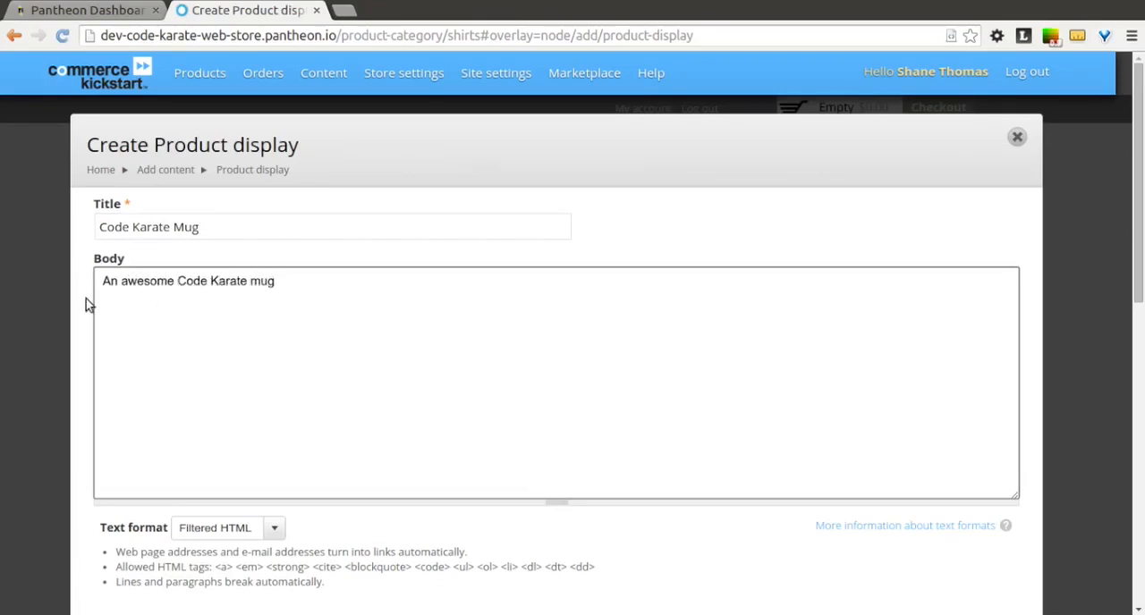
click(87, 305)
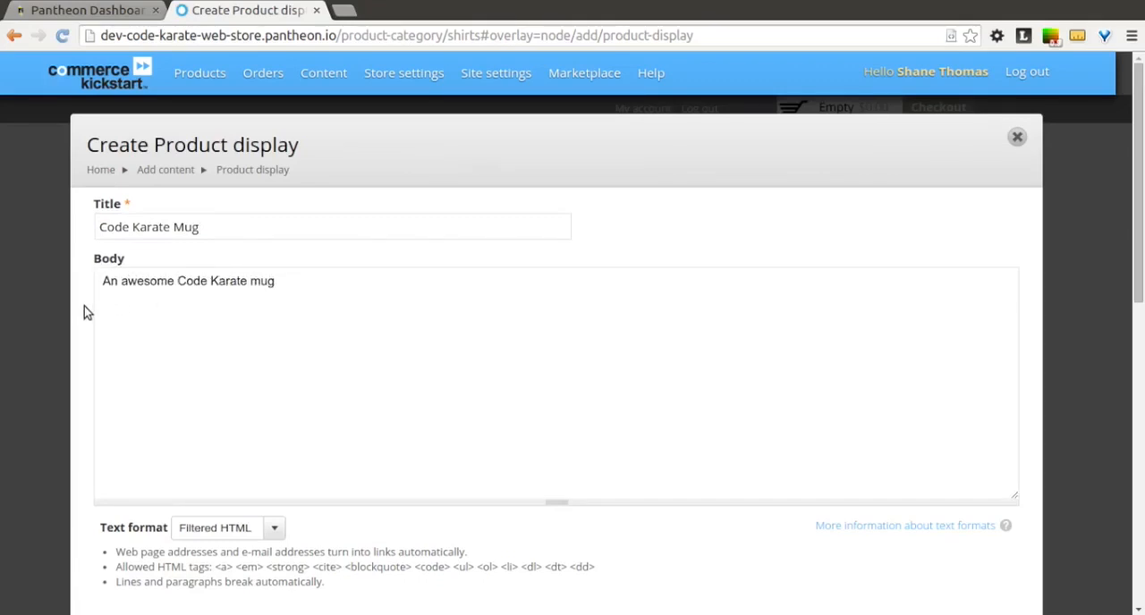
Step: Start a new Mug product variation with Logo Color Red, SKU MUG-RED and a price of 10 USD
scroll(84, 315, down, 5)
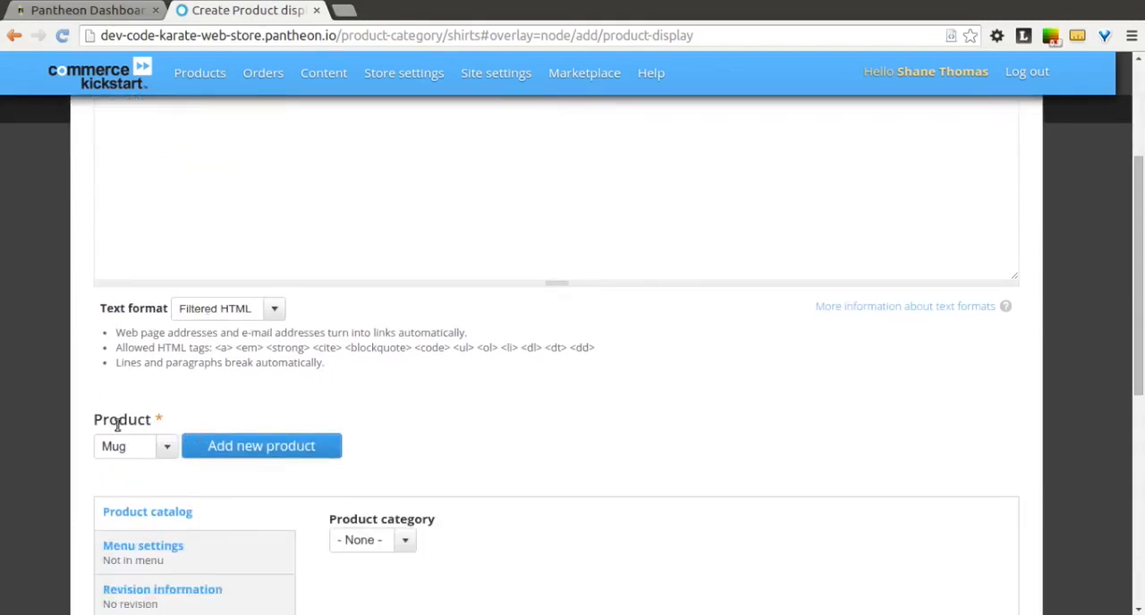
click(168, 446)
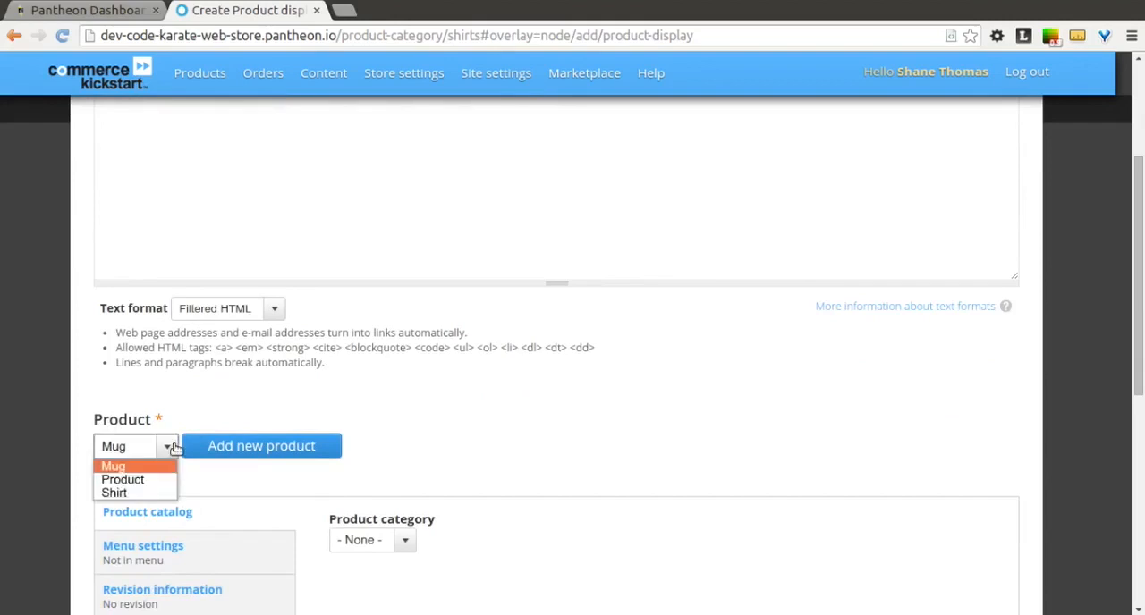
click(146, 468)
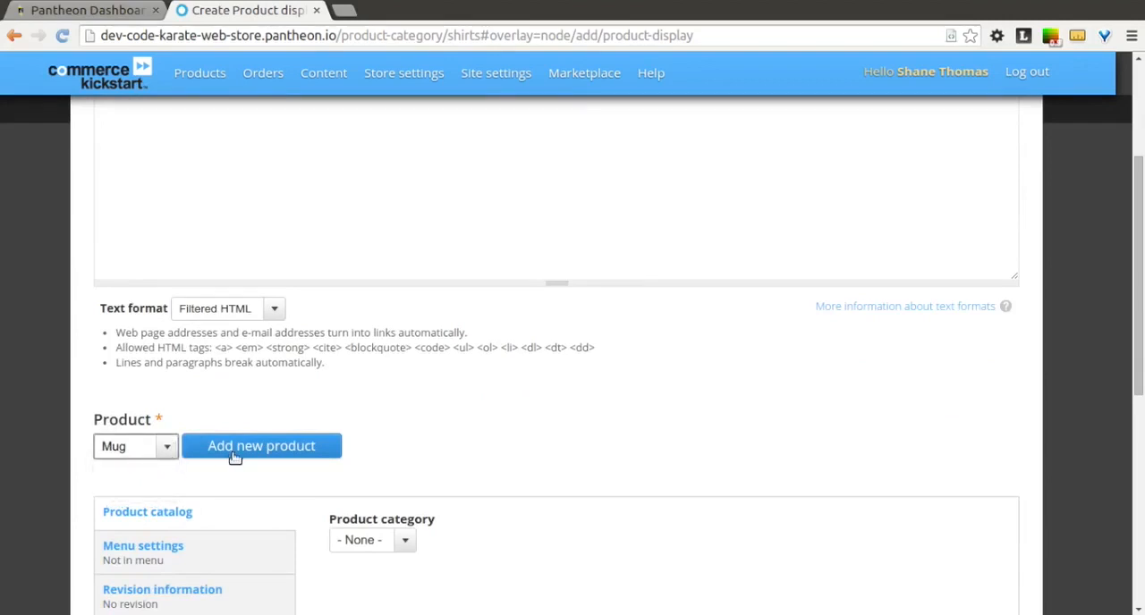
click(231, 453)
scroll(603, 384, down, 3)
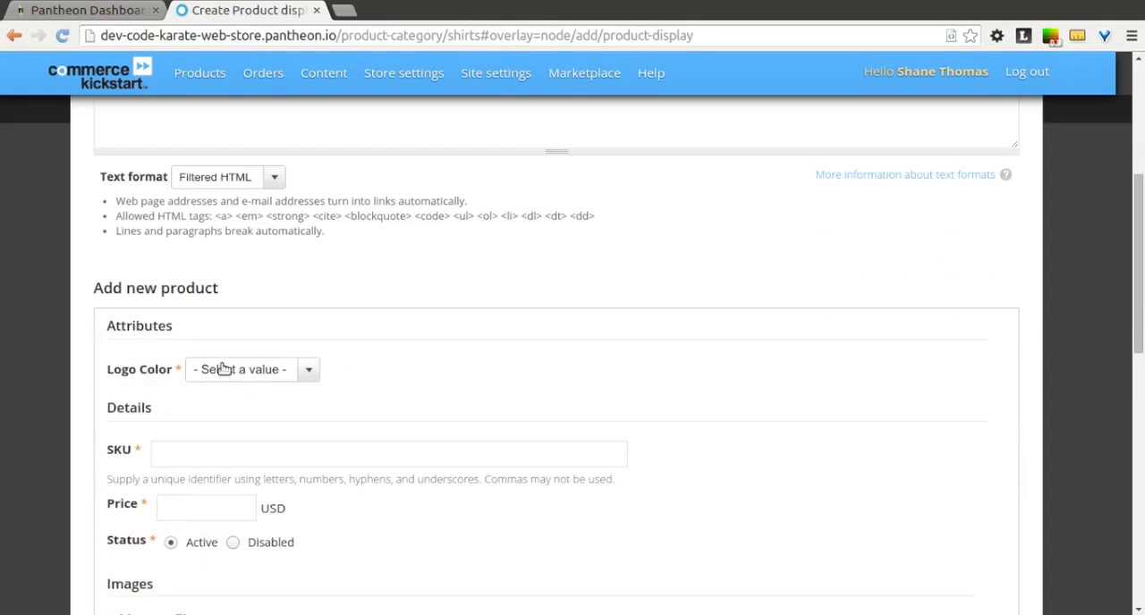
click(224, 369)
click(242, 404)
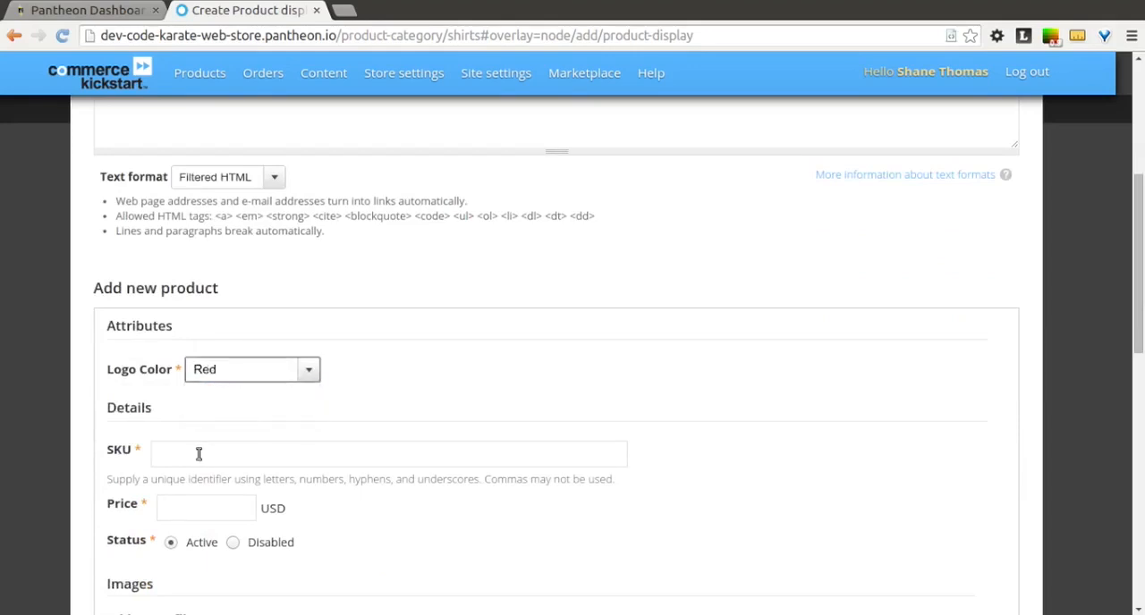
click(195, 452)
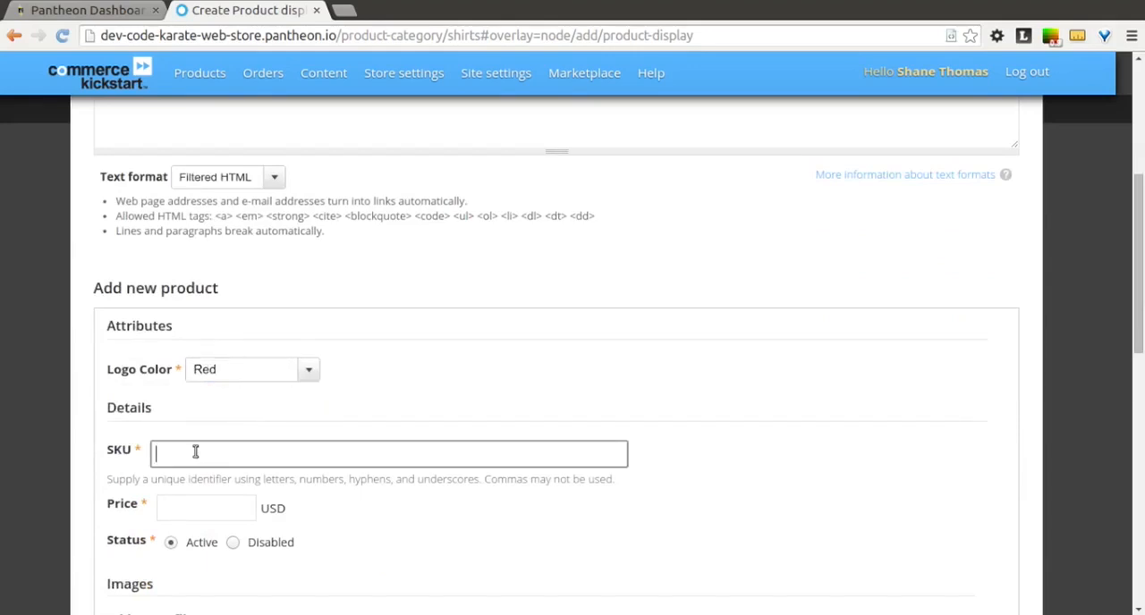
click(191, 507)
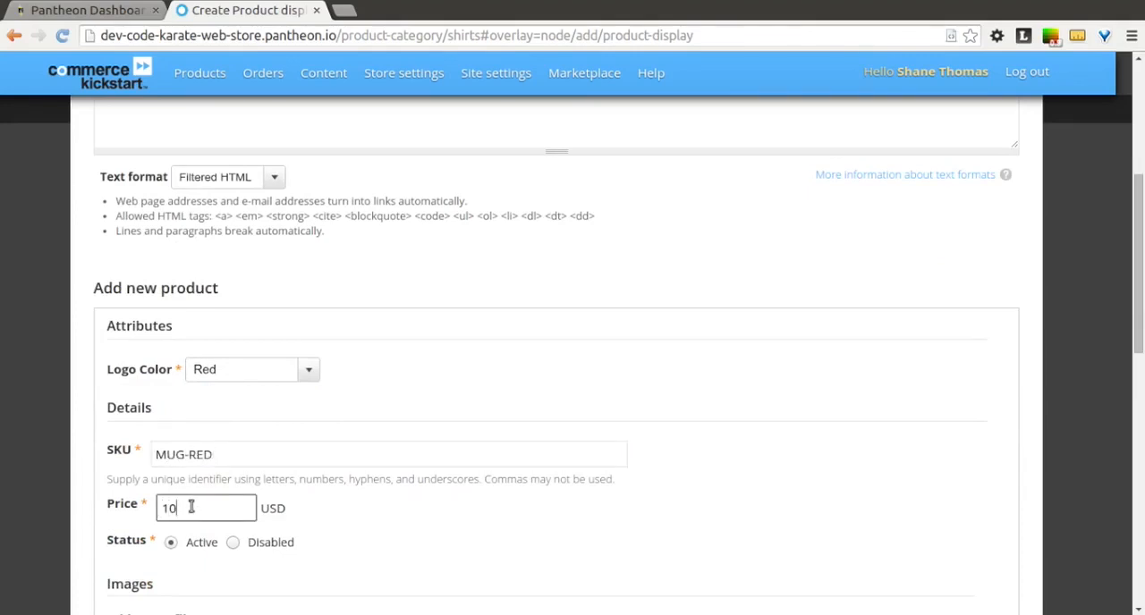
text(10)
click(318, 508)
scroll(319, 520, down, 1)
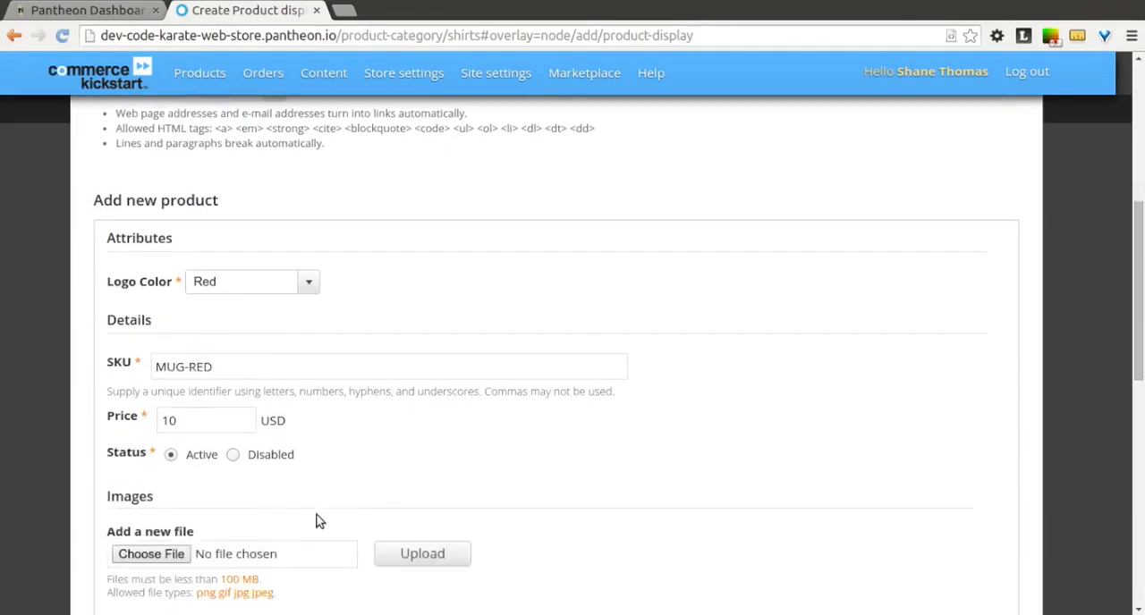
scroll(320, 521, down, 1)
click(179, 510)
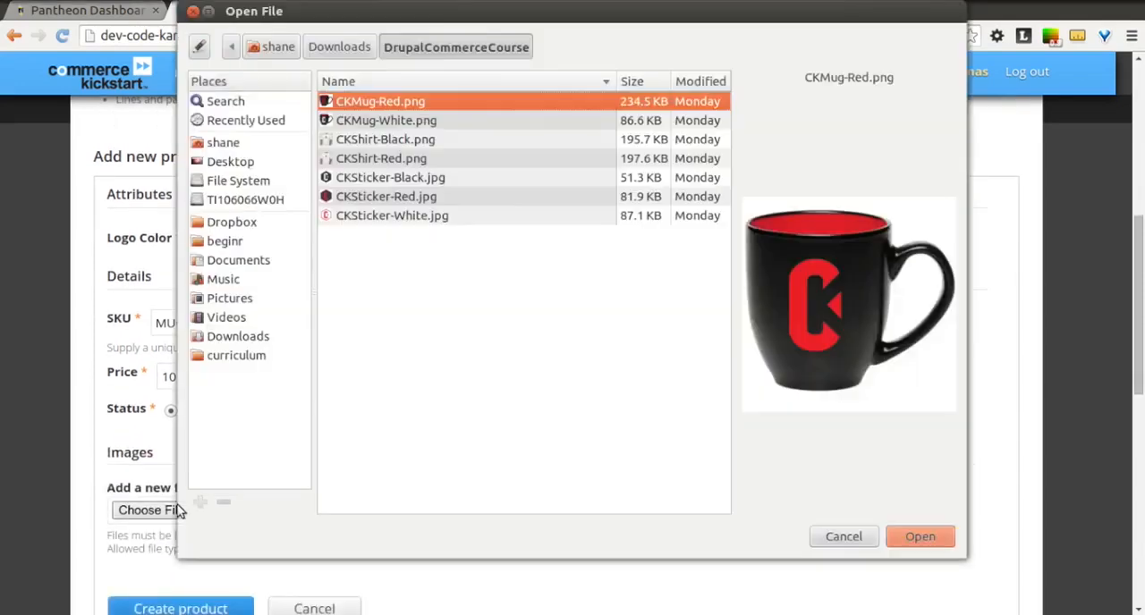
click(442, 198)
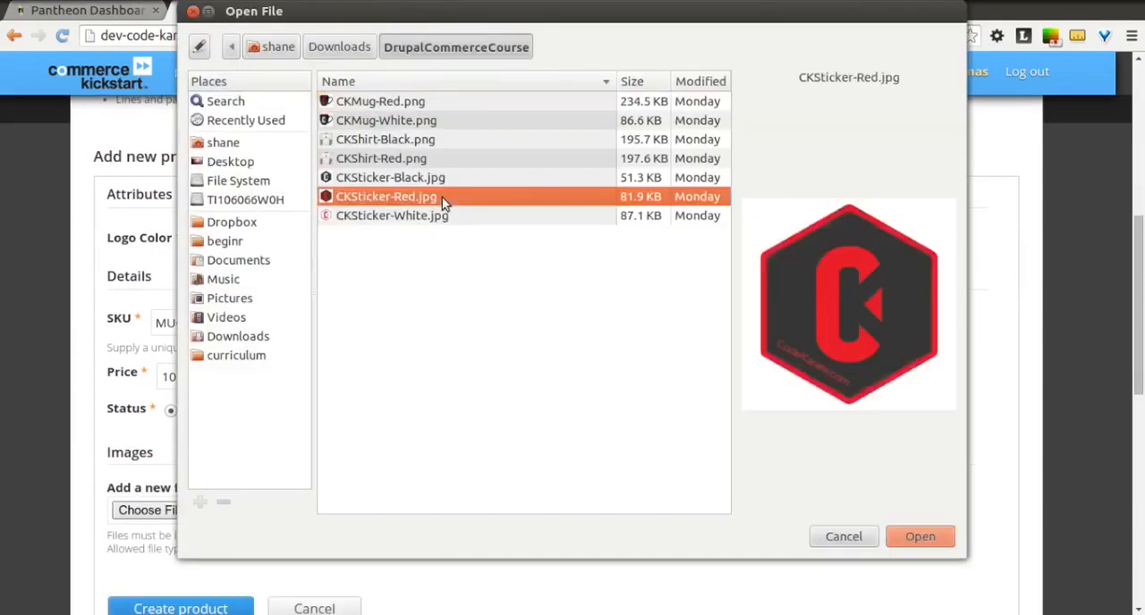
click(908, 536)
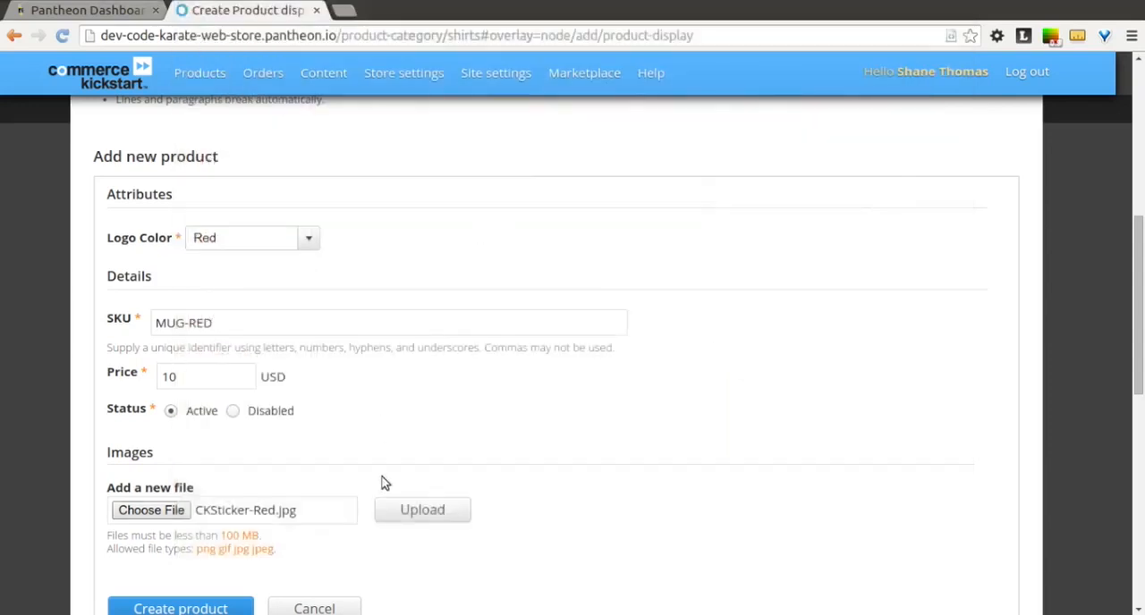
Step: Upload CKMug-Red.png as the red mug's image and create the product variation
click(174, 514)
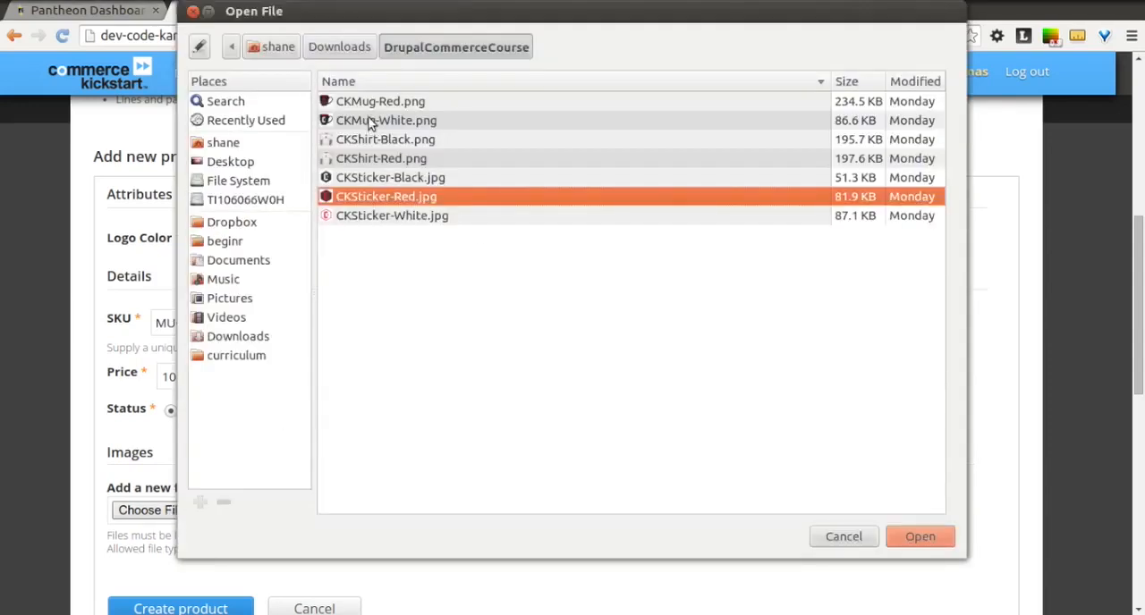
click(369, 103)
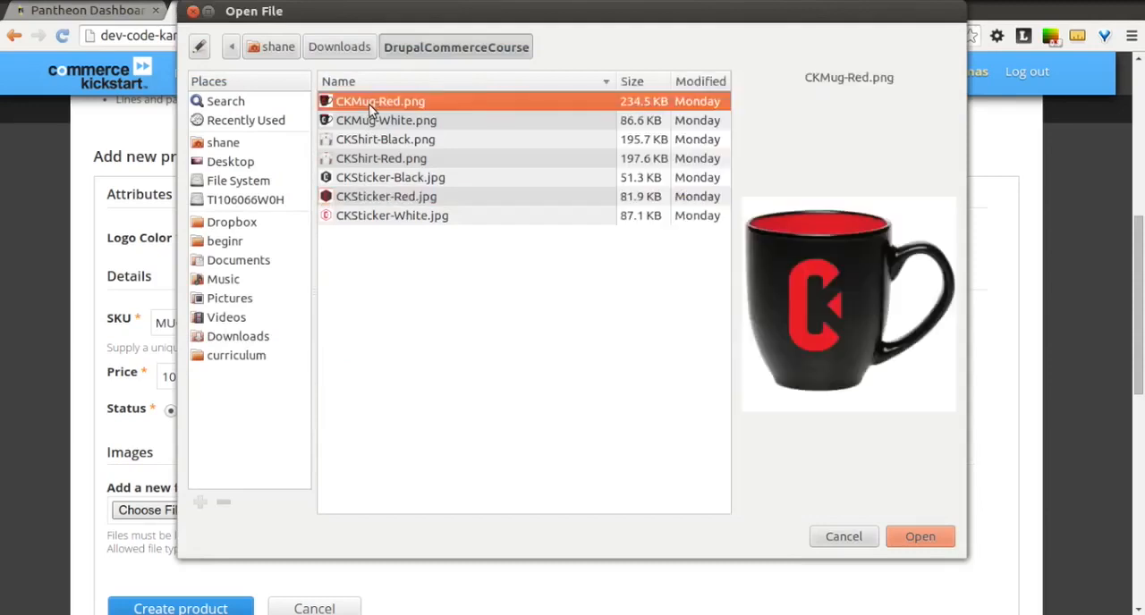
click(909, 531)
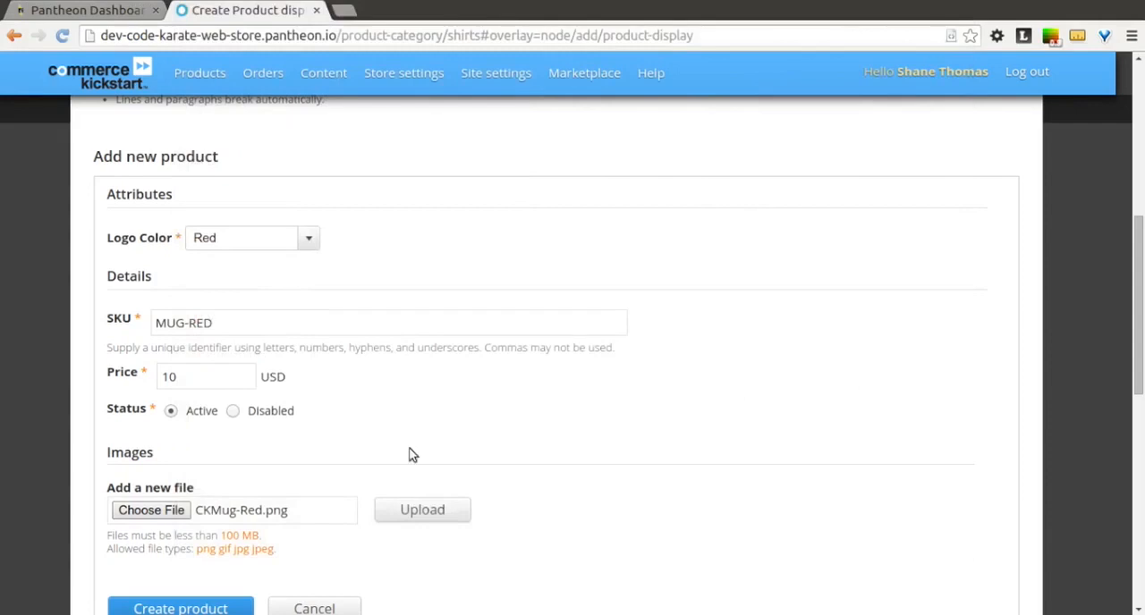
scroll(411, 455, down, 2)
click(399, 419)
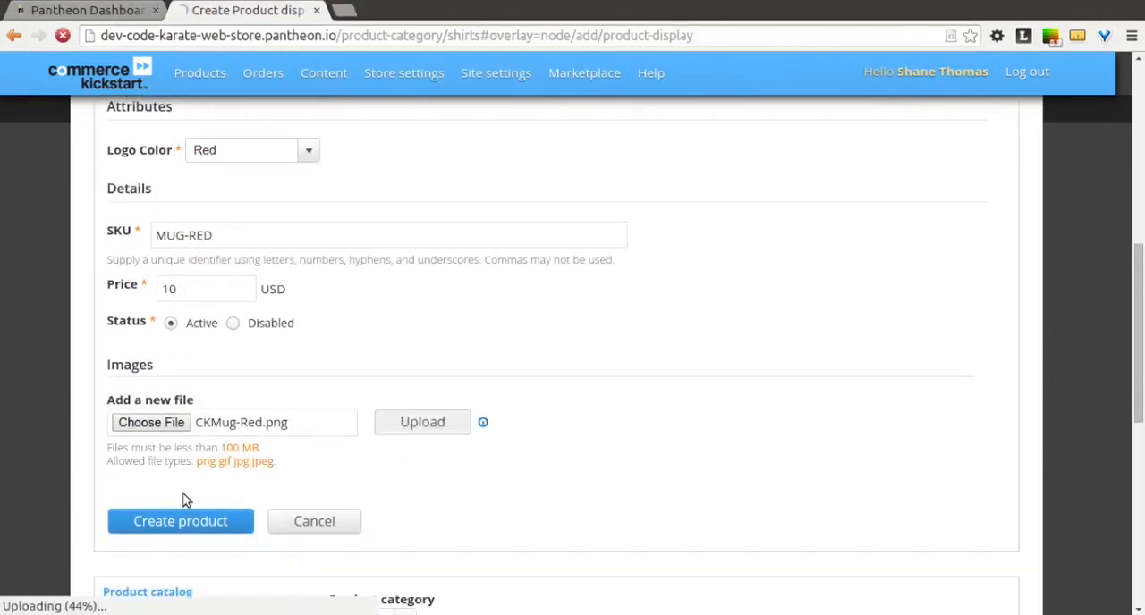
scroll(134, 519, down, 4)
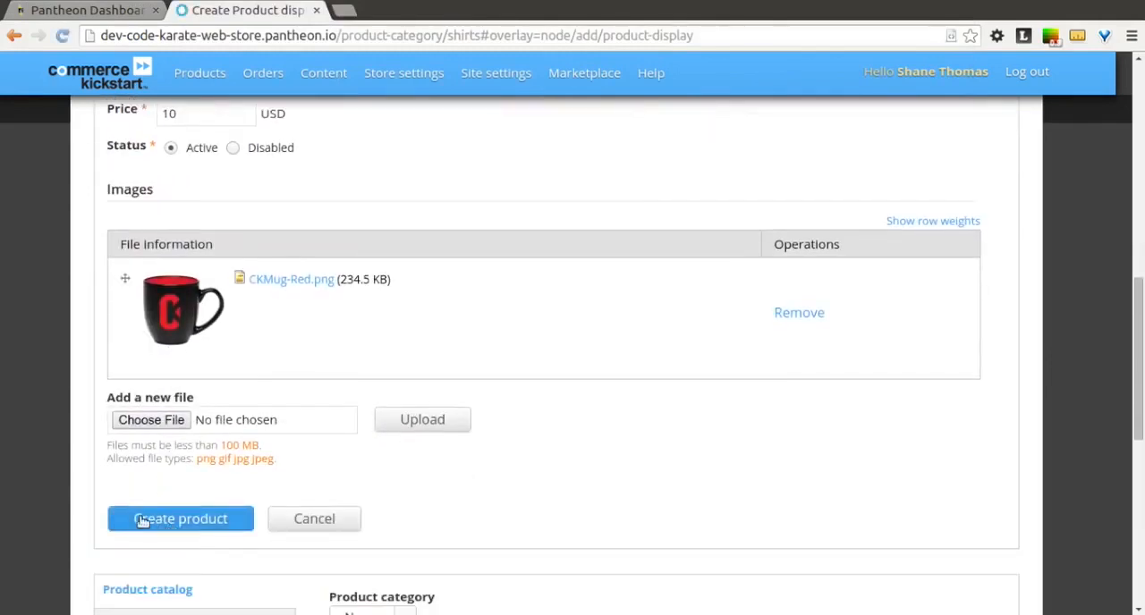
click(133, 518)
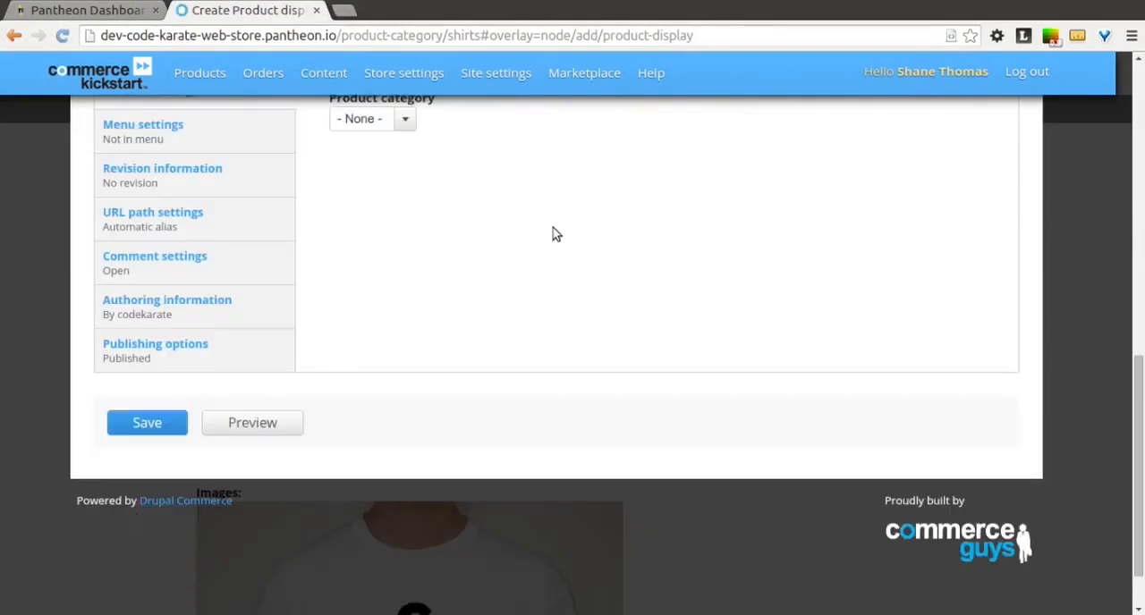
Step: Start a second Mug product variation with Logo Color White, SKU MUG-WHITE and a price of 10 USD
scroll(549, 216, up, 3)
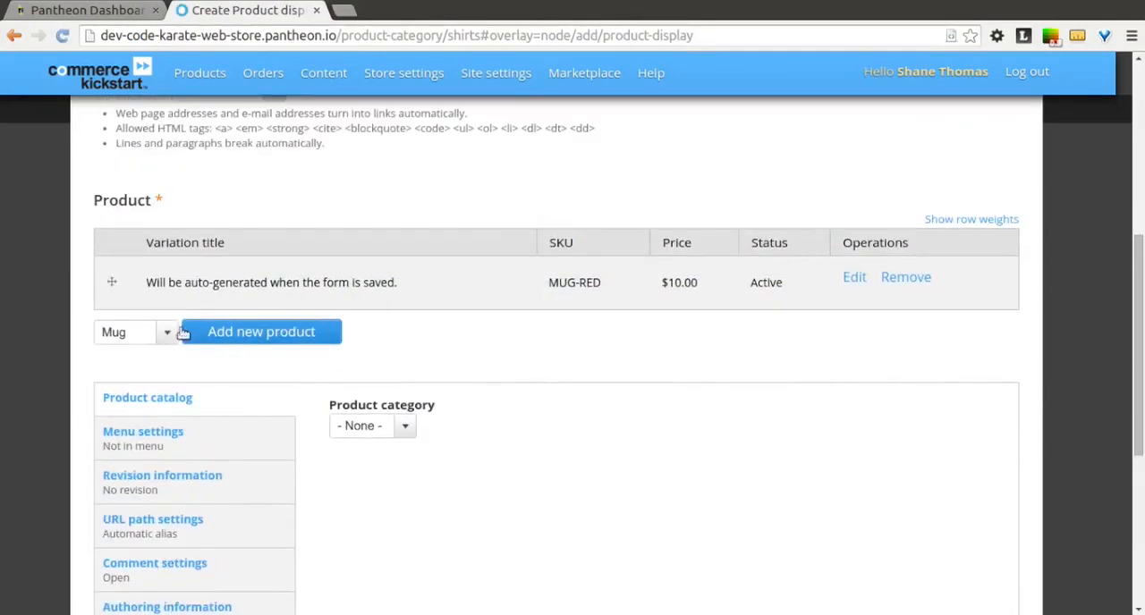
click(202, 333)
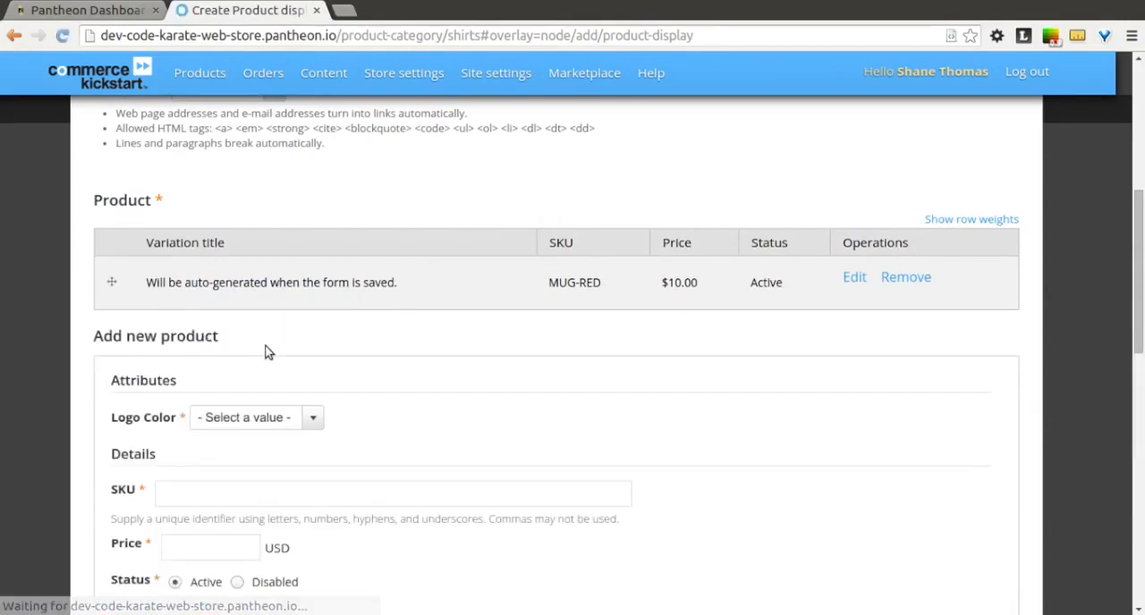
click(248, 419)
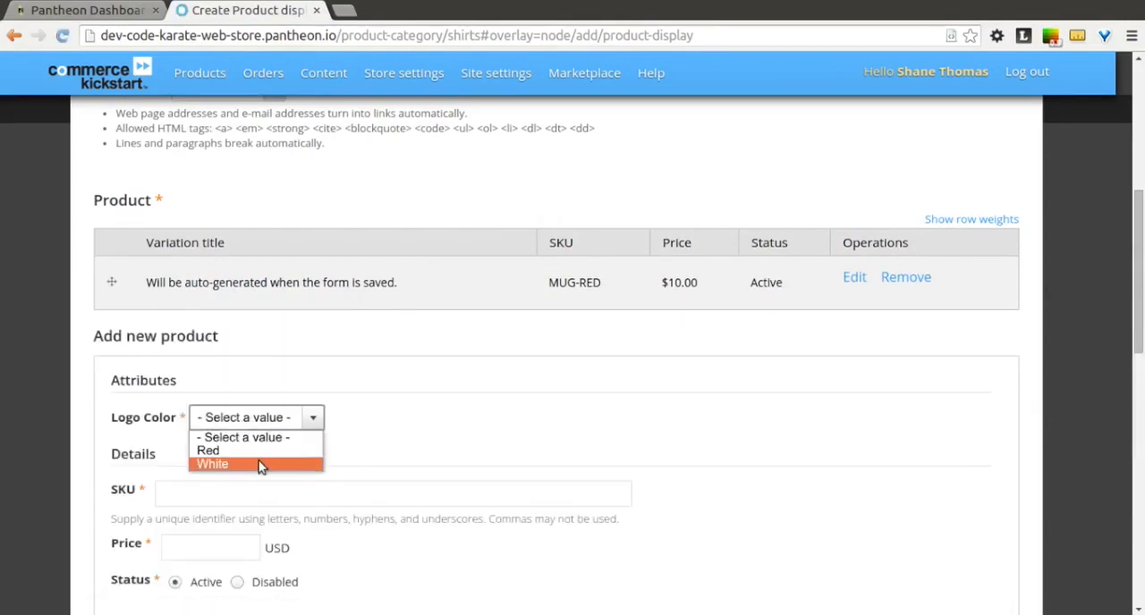
click(259, 464)
click(211, 487)
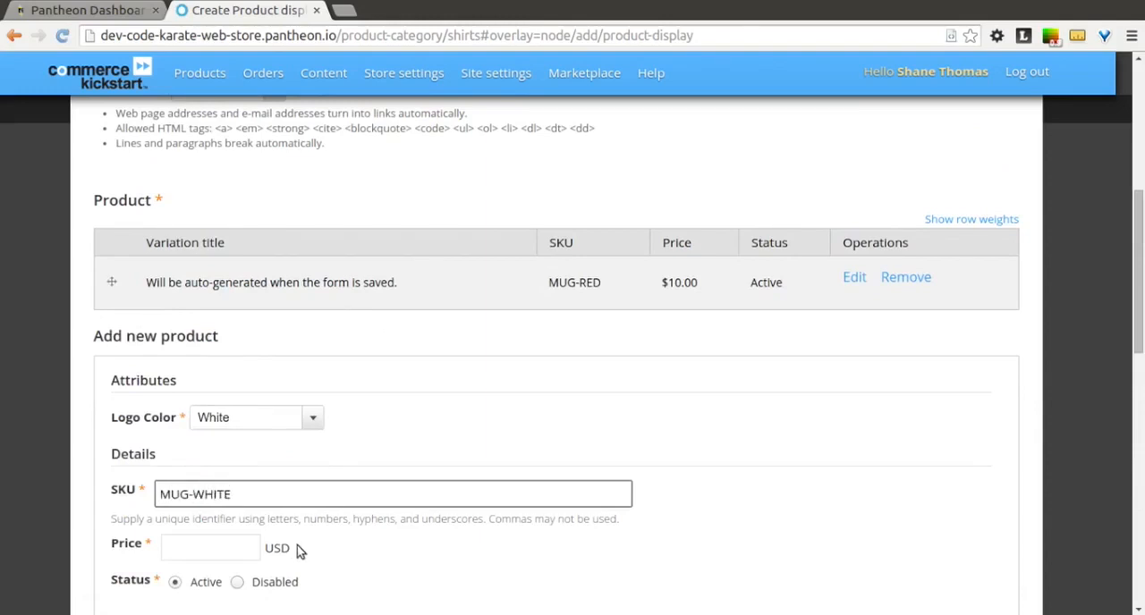
click(222, 545)
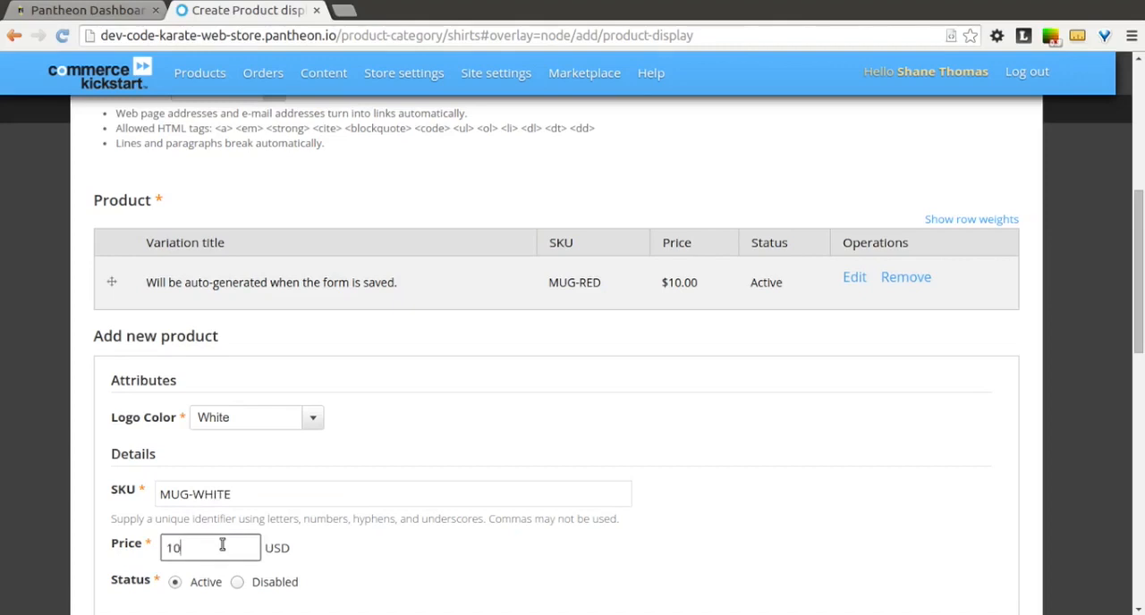
text(10)
click(345, 556)
Step: Upload CKMug-White.png as the white mug's image and create the product variation
scroll(351, 570, down, 3)
click(190, 507)
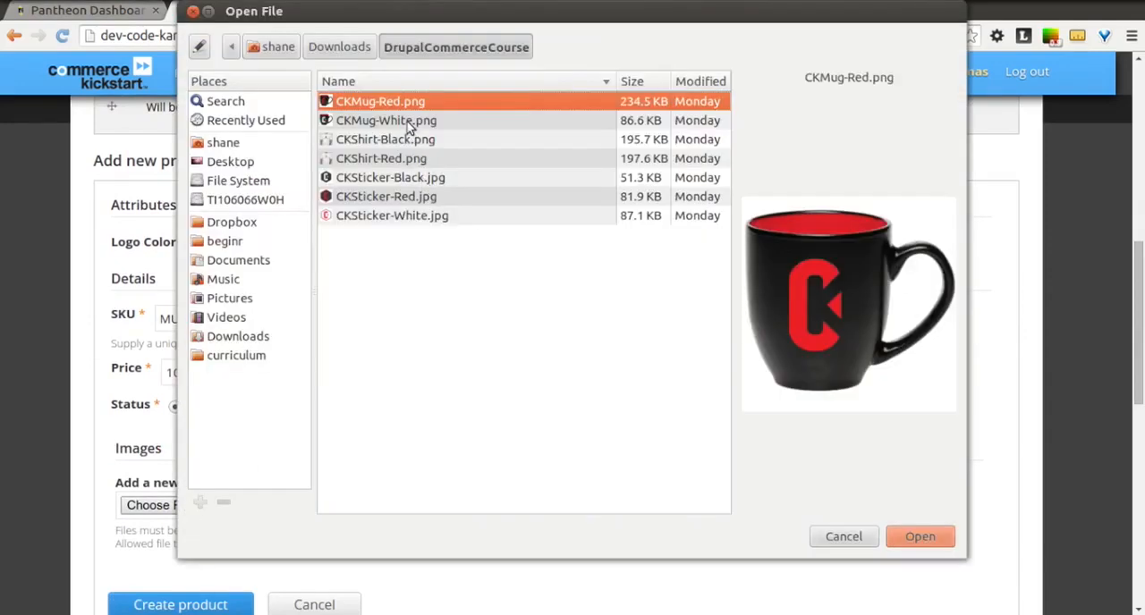
click(410, 124)
click(919, 537)
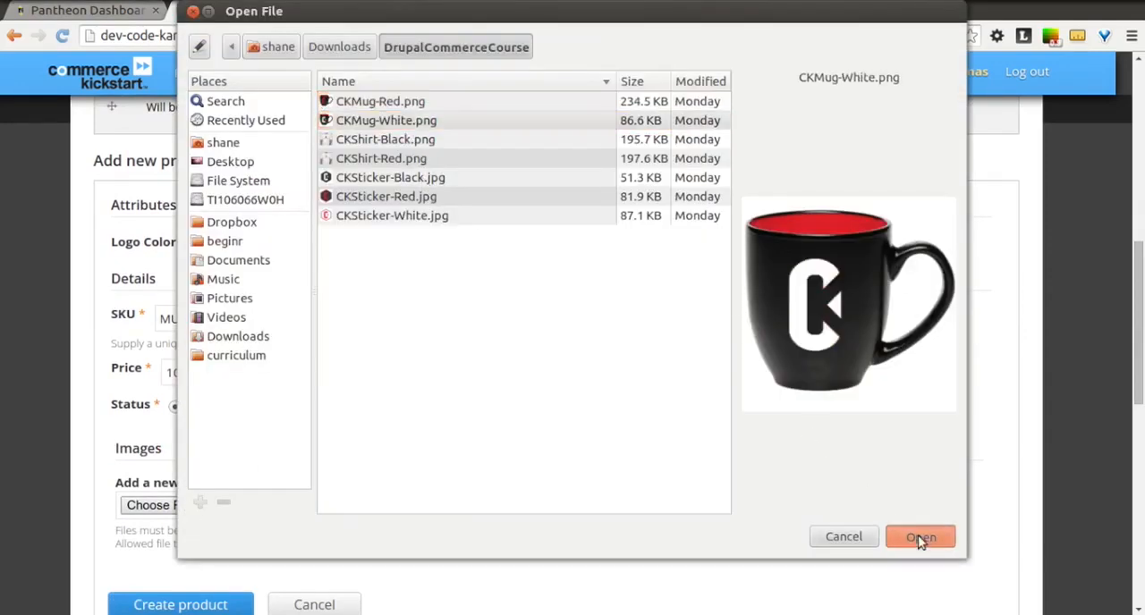
scroll(789, 438, down, 3)
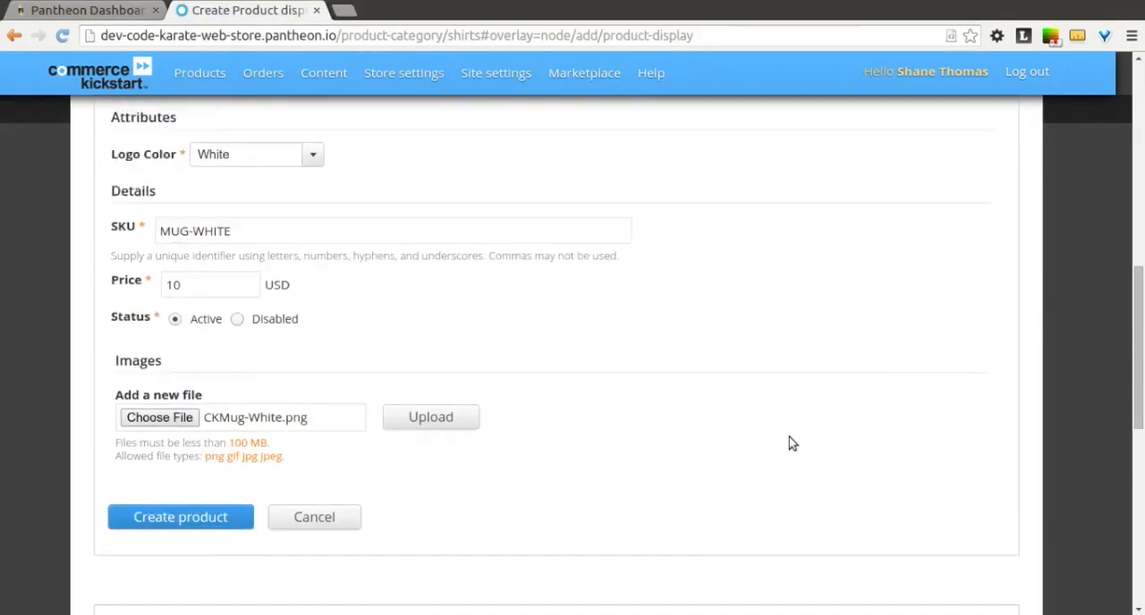
click(401, 339)
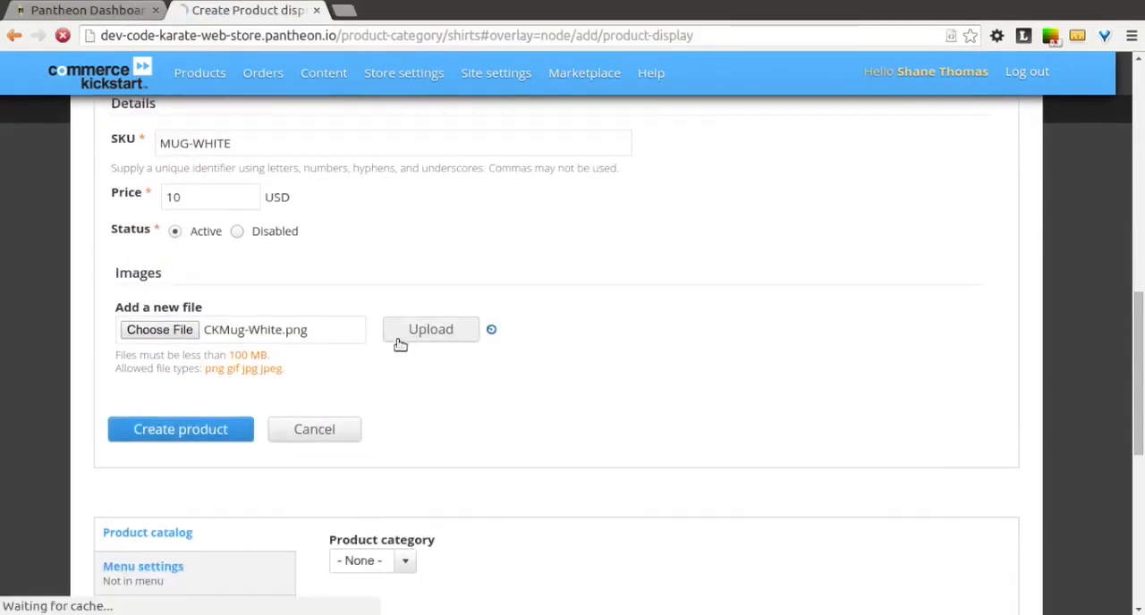
scroll(233, 487, down, 3)
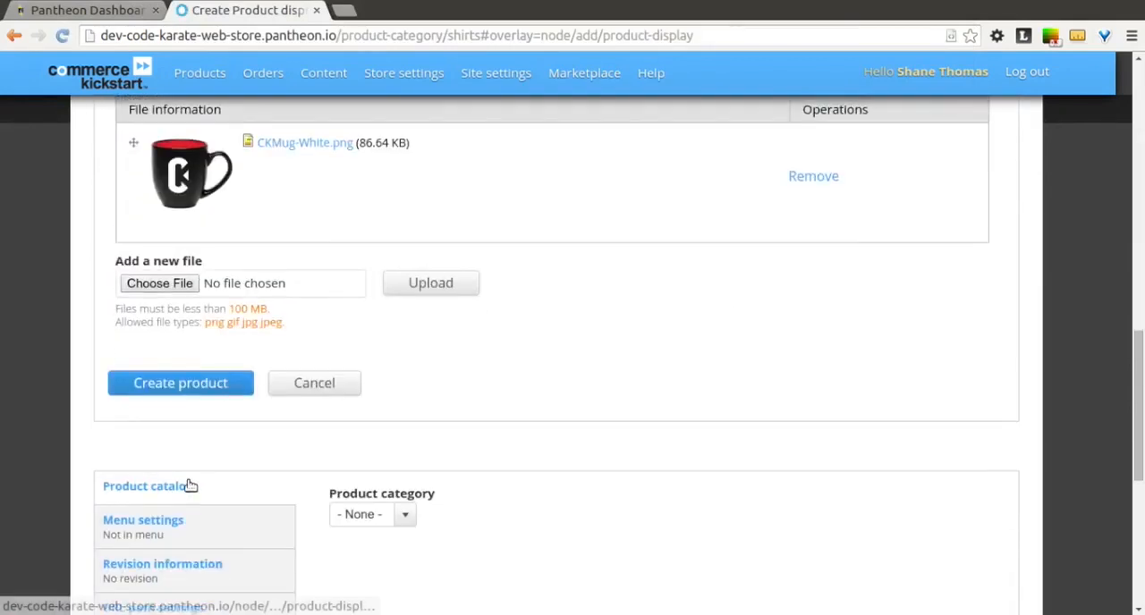
click(135, 385)
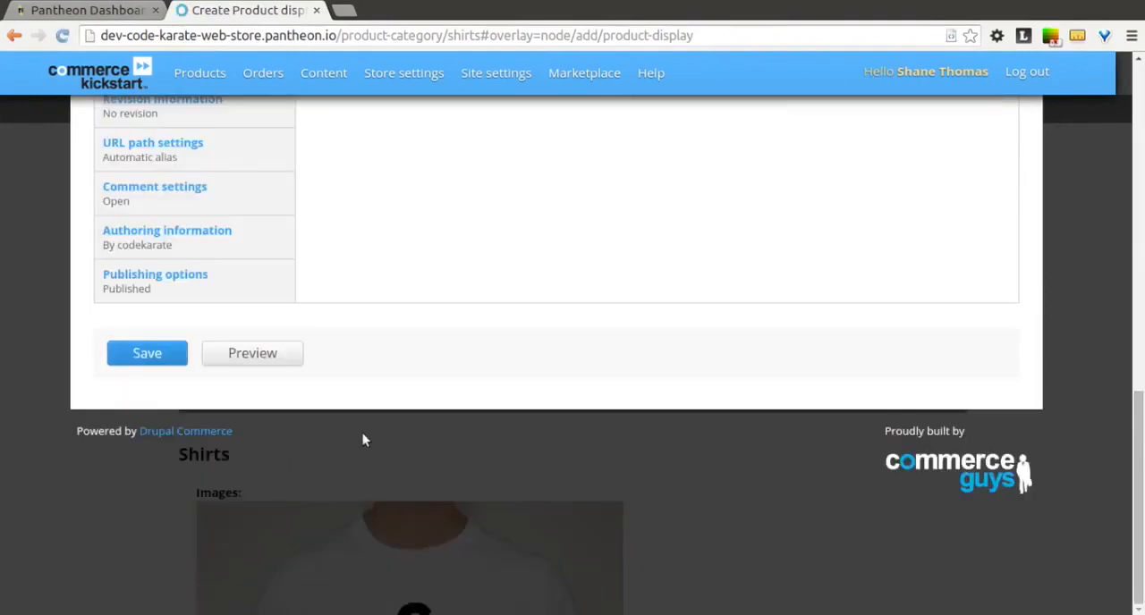
Step: Assign the product display to the Mugs product category and save it
scroll(362, 434, up, 3)
scroll(362, 435, up, 1)
click(398, 358)
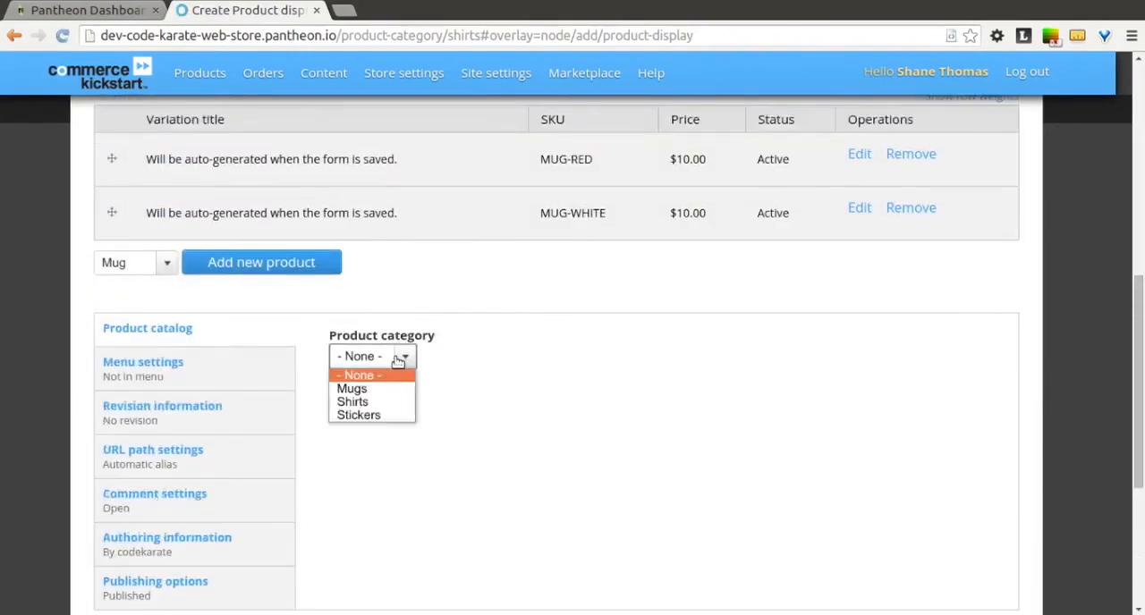
click(367, 391)
scroll(368, 397, down, 3)
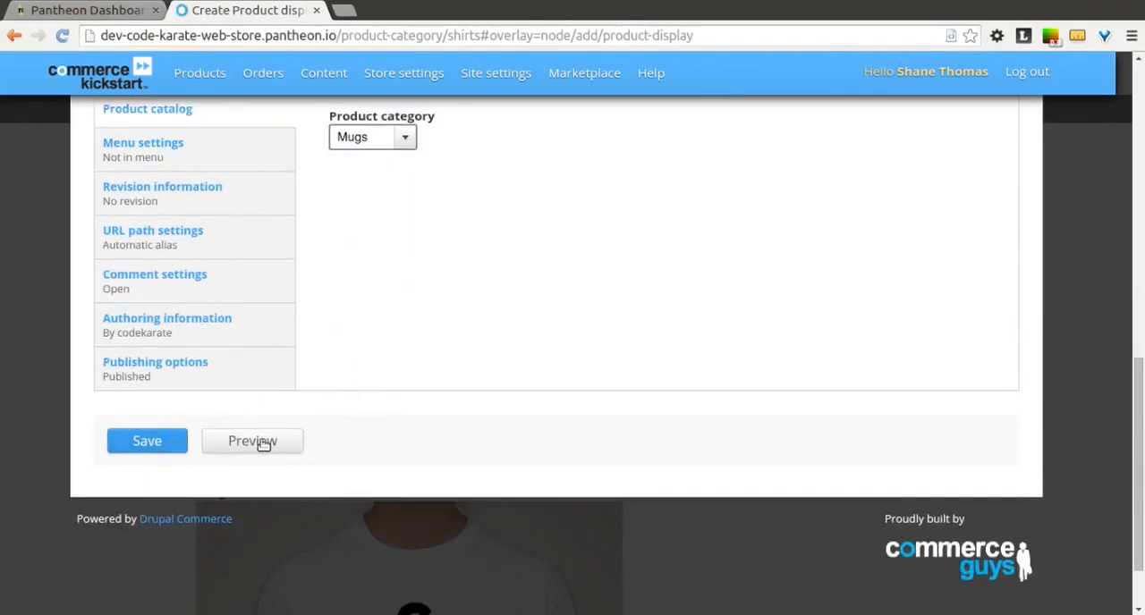
click(150, 440)
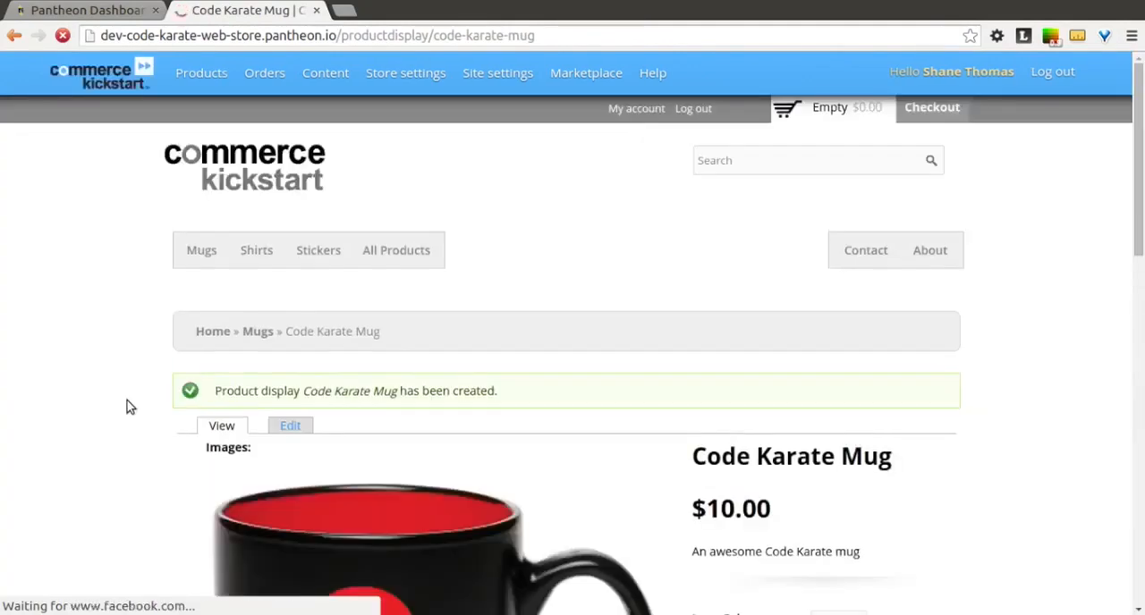
Step: Switch the Code Karate Mug's Logo Color repeatedly between White and Red, ending on White, to check each variation's image on the product page
scroll(139, 443, down, 4)
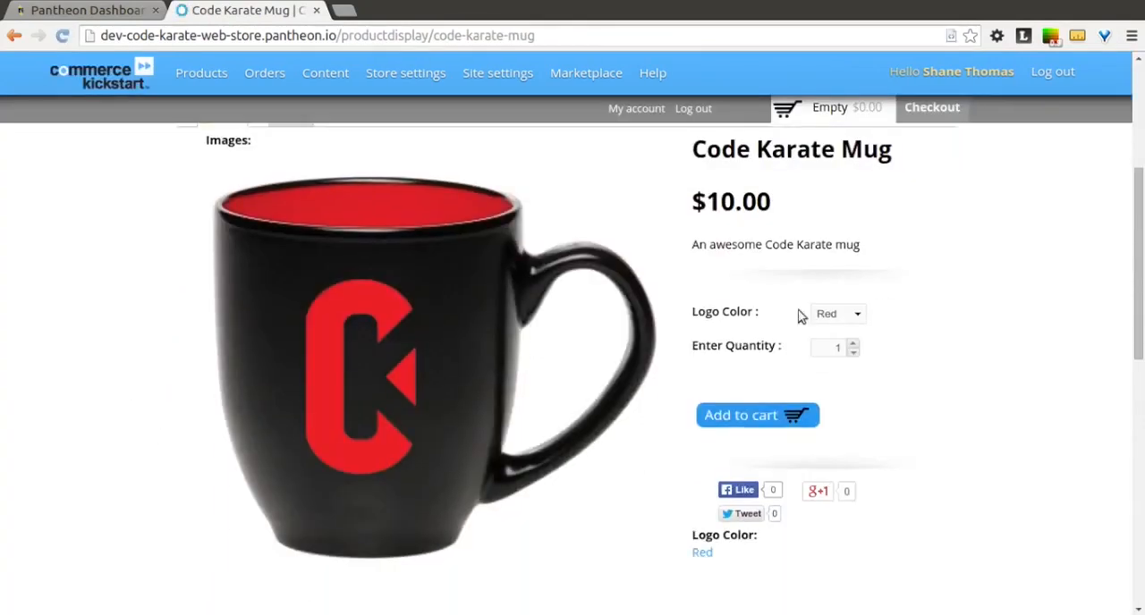
click(851, 314)
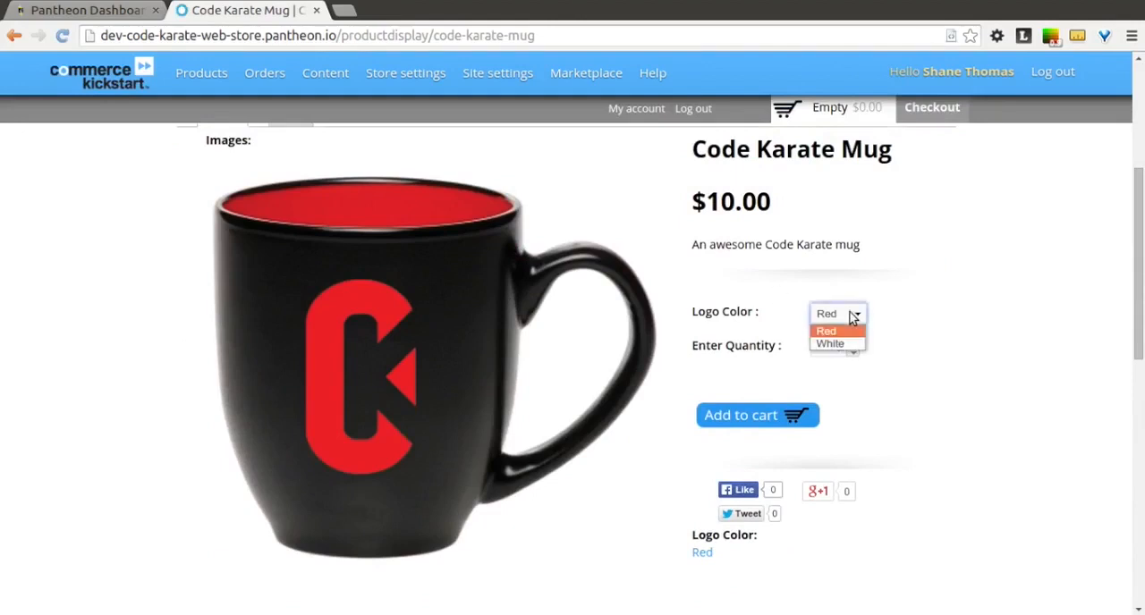
click(852, 344)
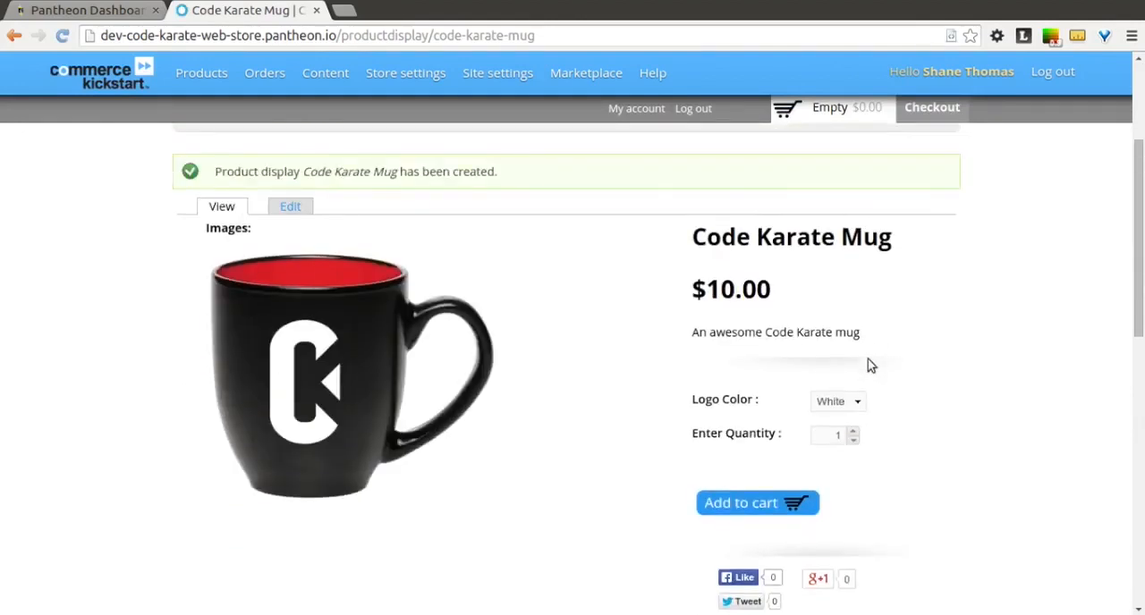
click(855, 404)
click(855, 402)
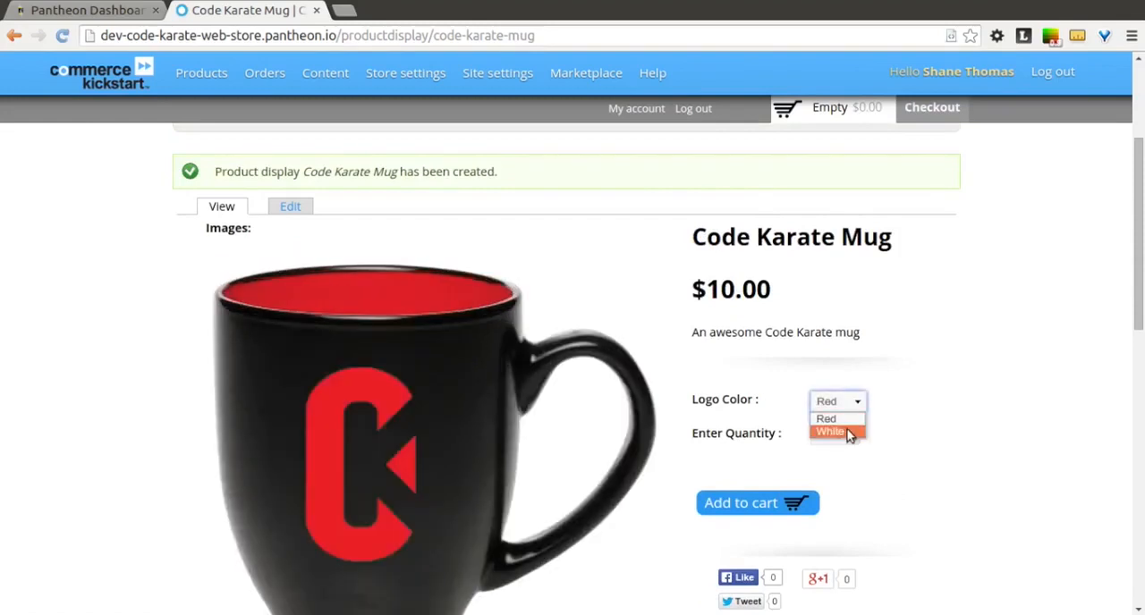
click(849, 432)
click(858, 406)
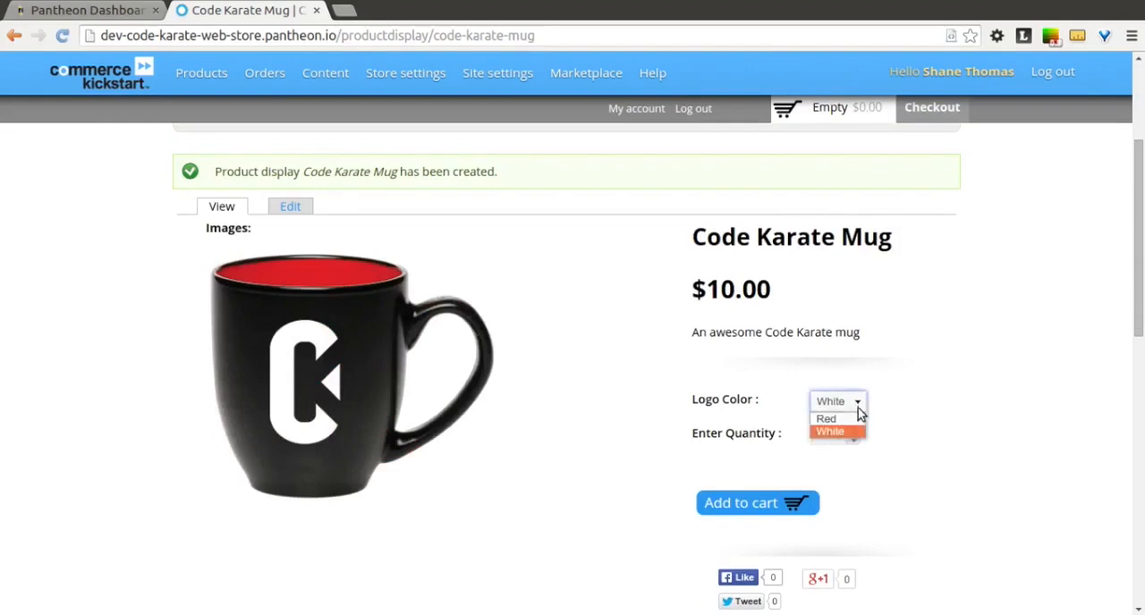
click(852, 419)
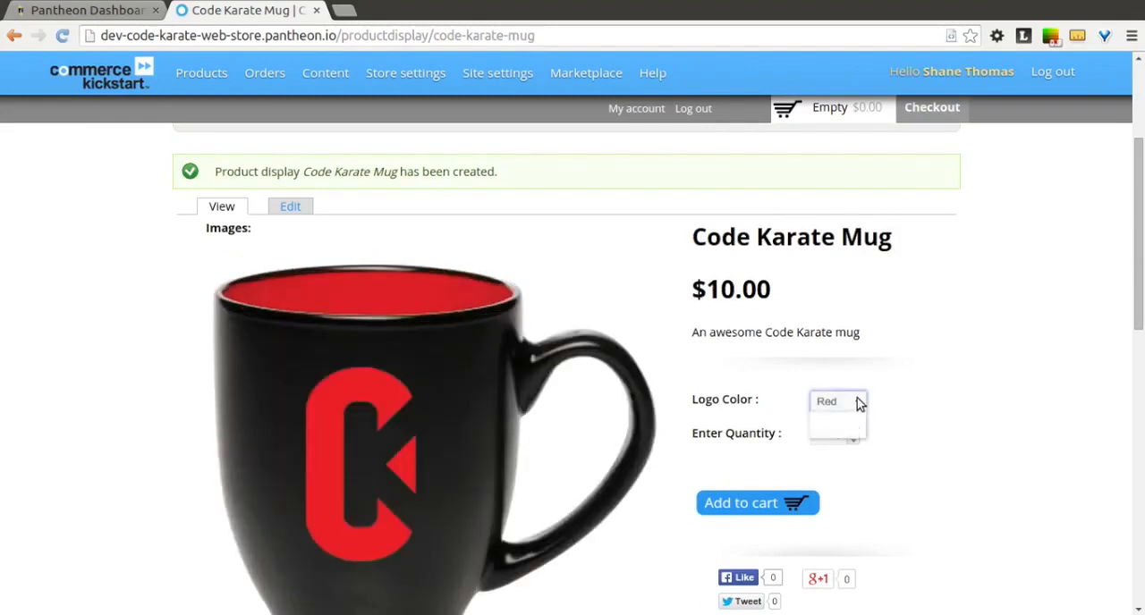
click(859, 404)
click(851, 433)
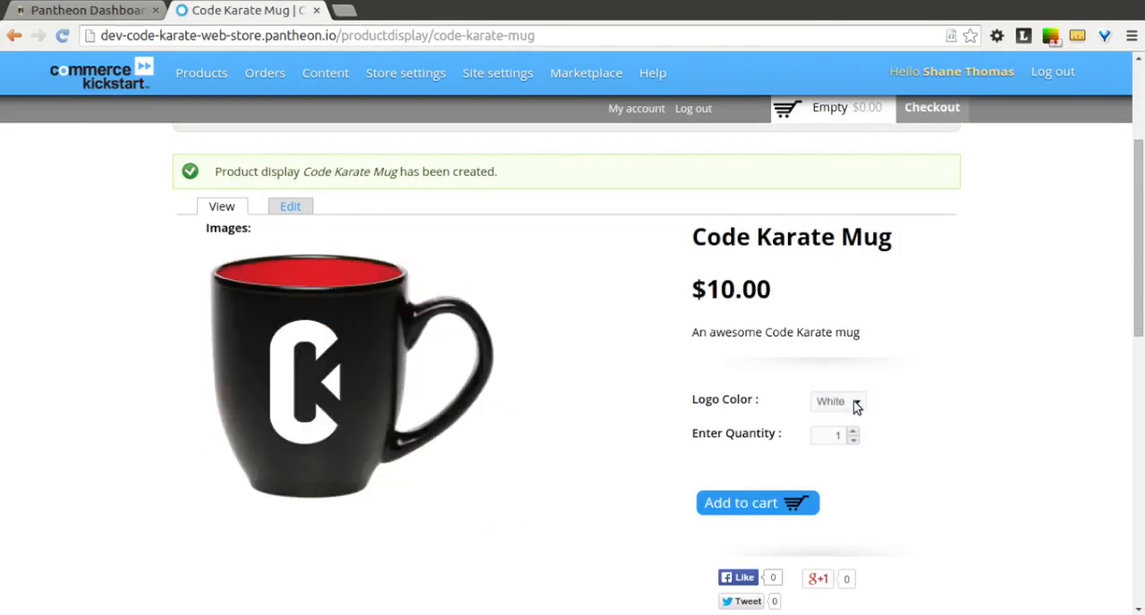
click(856, 403)
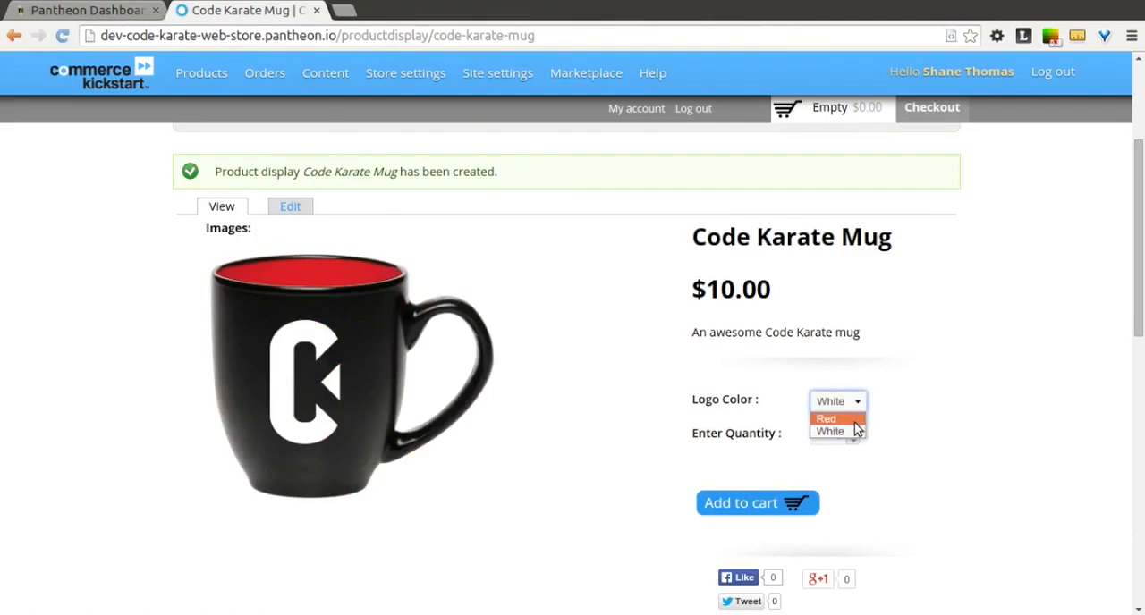
click(854, 420)
click(857, 407)
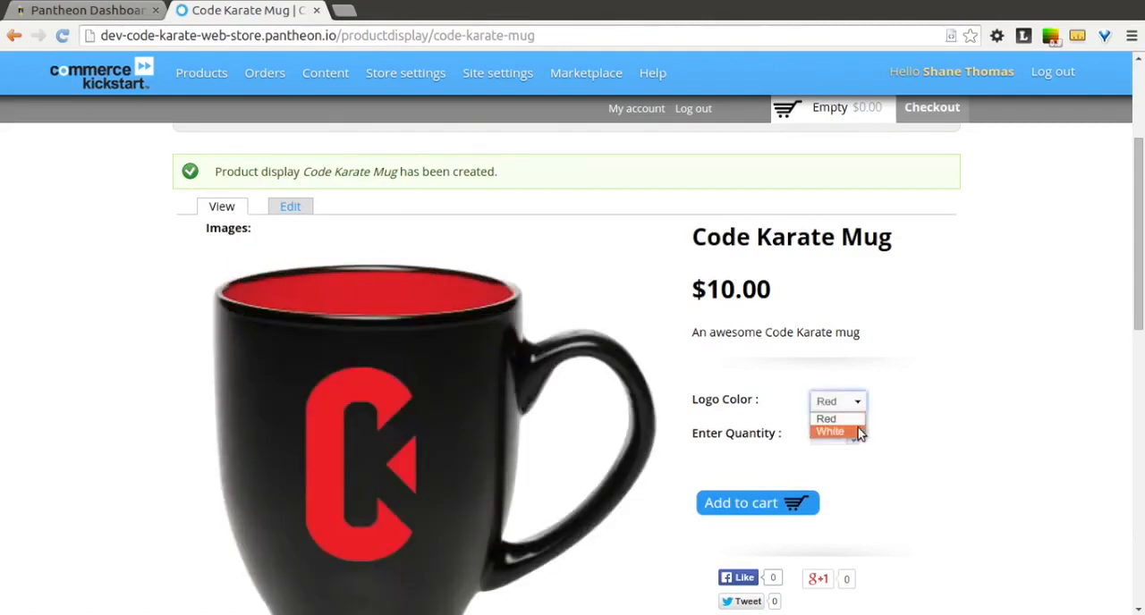
click(859, 433)
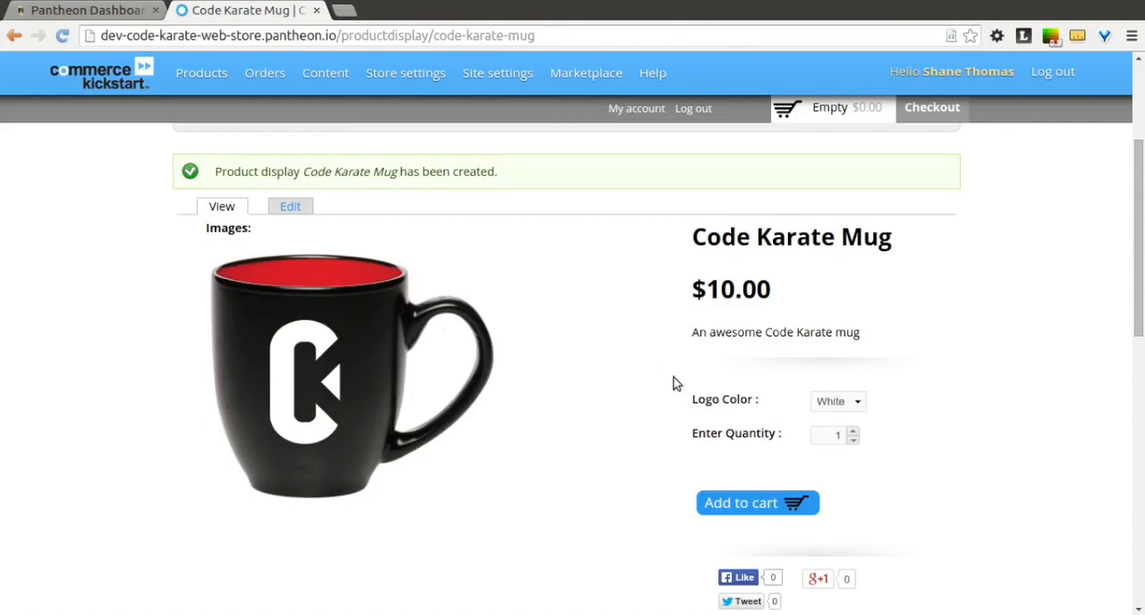
scroll(894, 369, down, 3)
scroll(895, 369, up, 5)
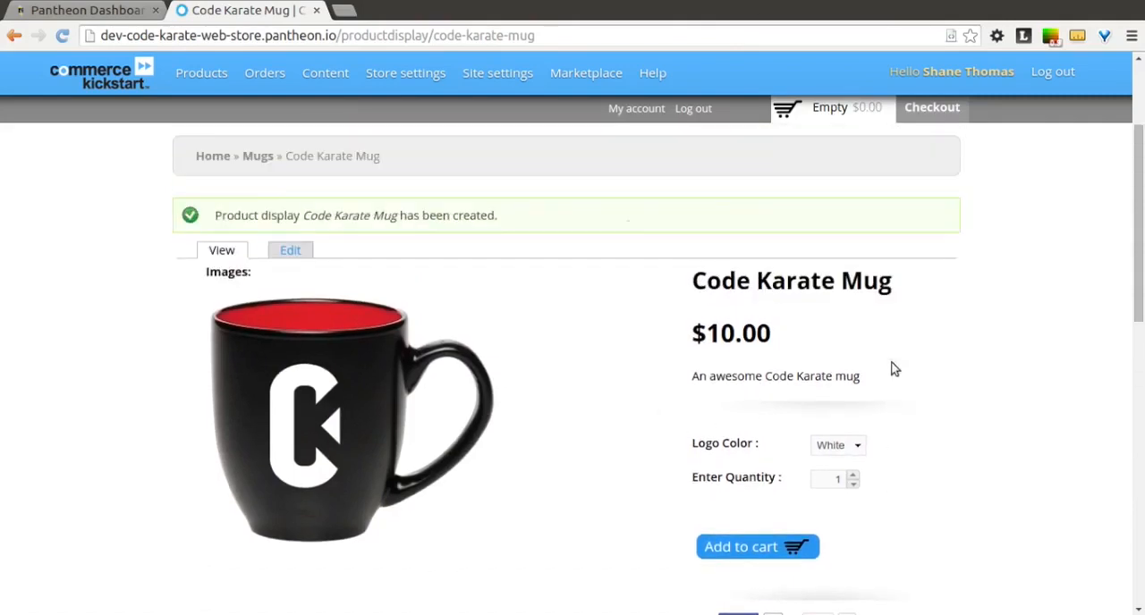